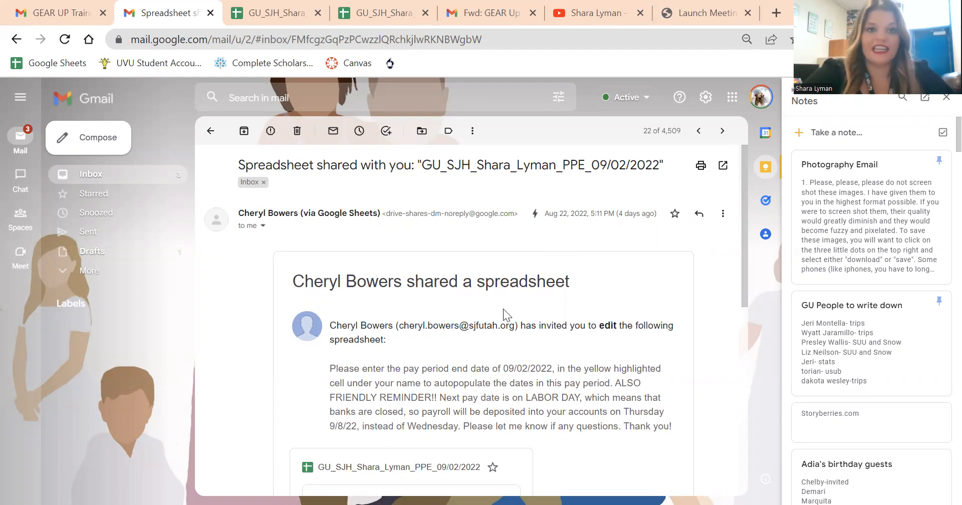
Step: Read the shared-spreadsheet email for the pay period end date and the payroll reminder
scroll(503, 309, "down", 2)
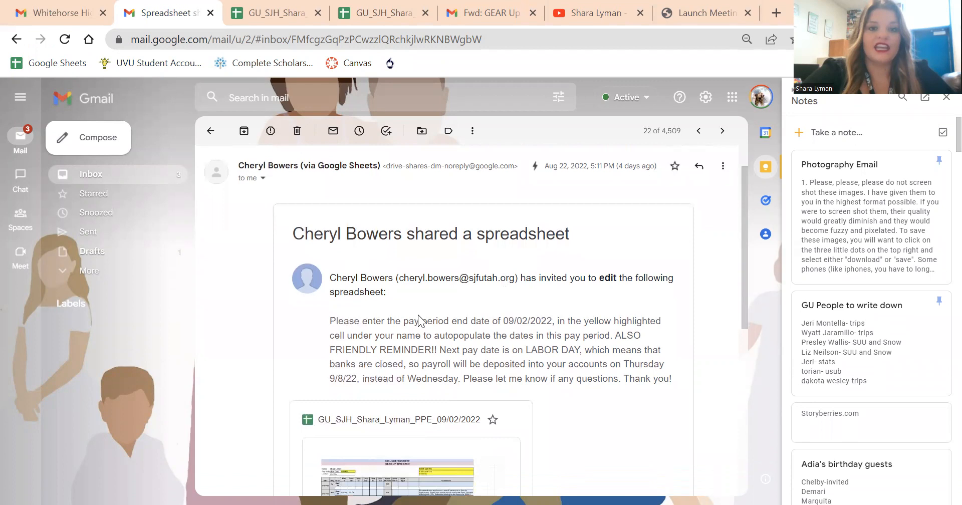
scroll(422, 320, "up", 2)
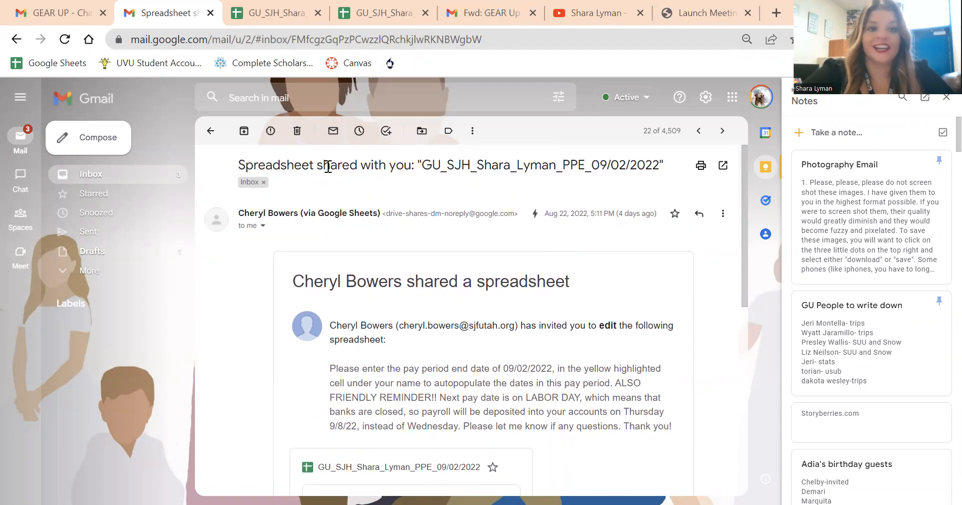
scroll(454, 248, "down", 5)
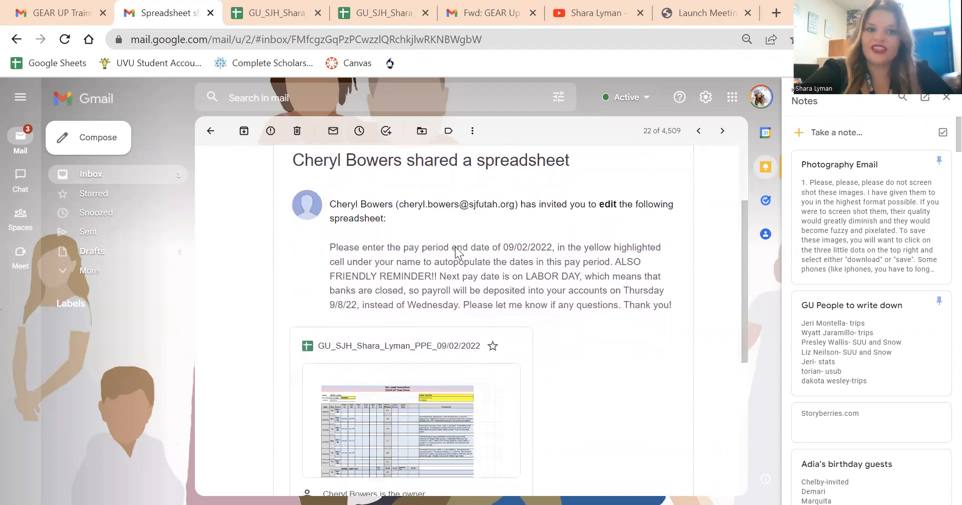
scroll(457, 251, "up", 1)
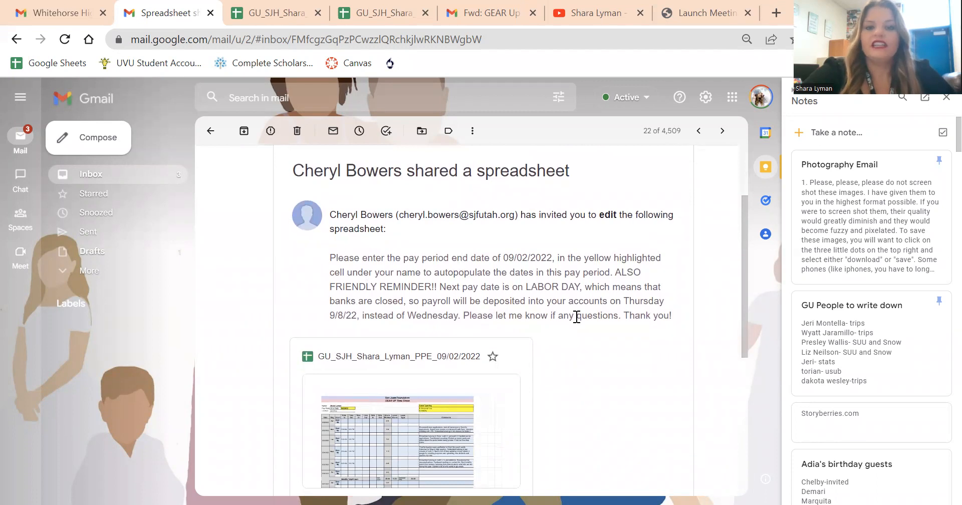
left_click_drag(501, 258, 557, 265)
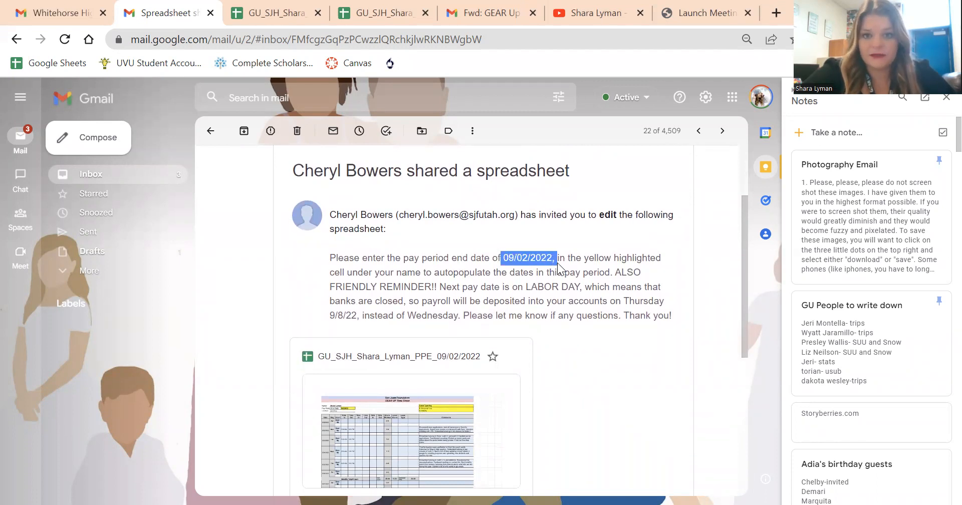
left_click(420, 272)
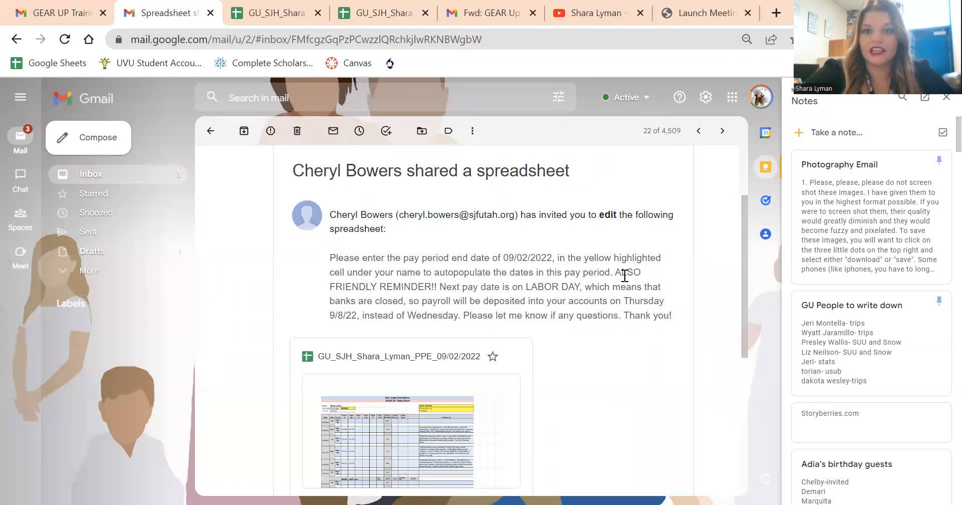
left_click_drag(615, 272, 670, 322)
left_click(369, 246)
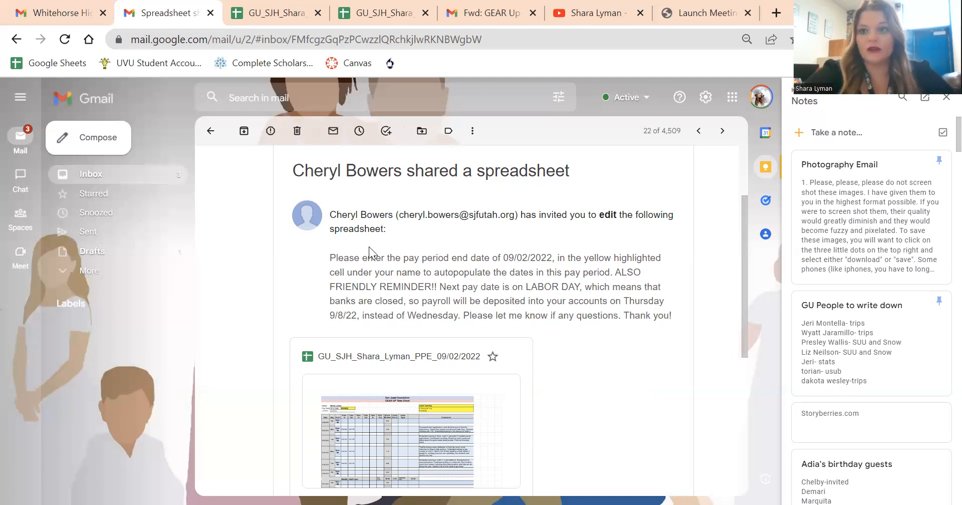
scroll(369, 247, "down", 2)
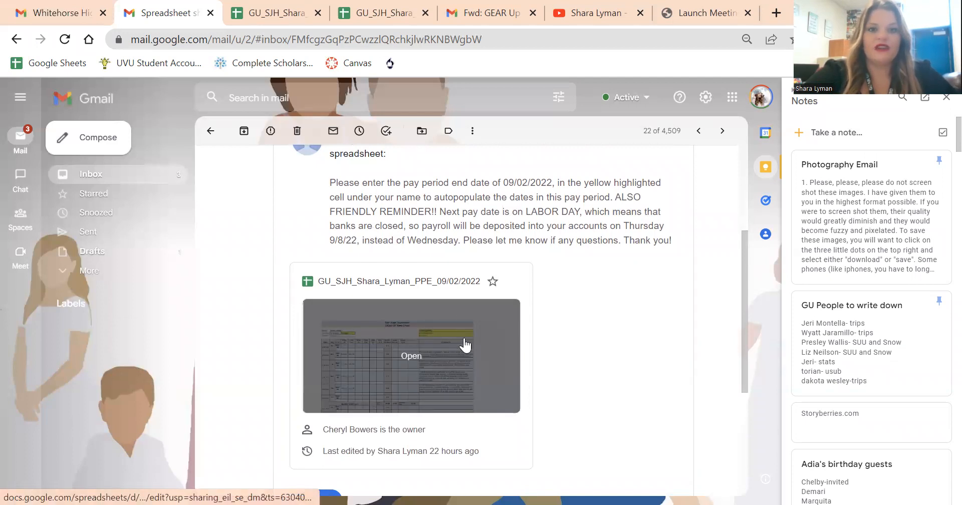
Step: Switch to the already open GEAR UP time sheet in Google Sheets and highlight the pay period date in its file name
left_click(385, 13)
left_click(246, 226)
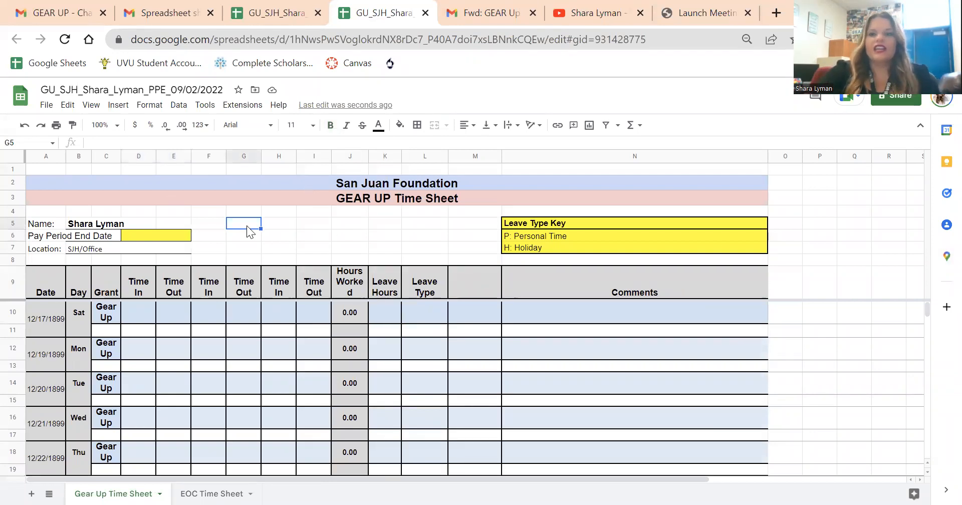
left_click(180, 91)
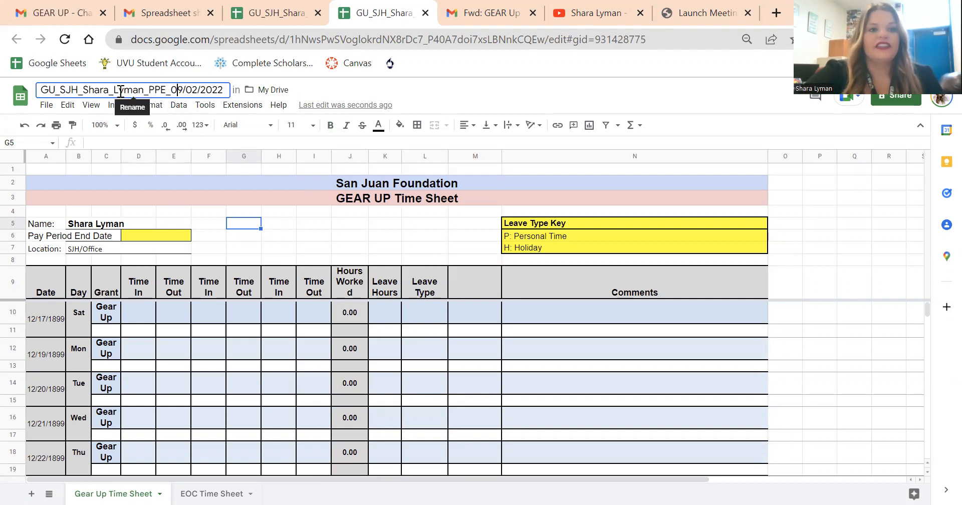
left_click(171, 89)
left_click_drag(171, 90, 223, 90)
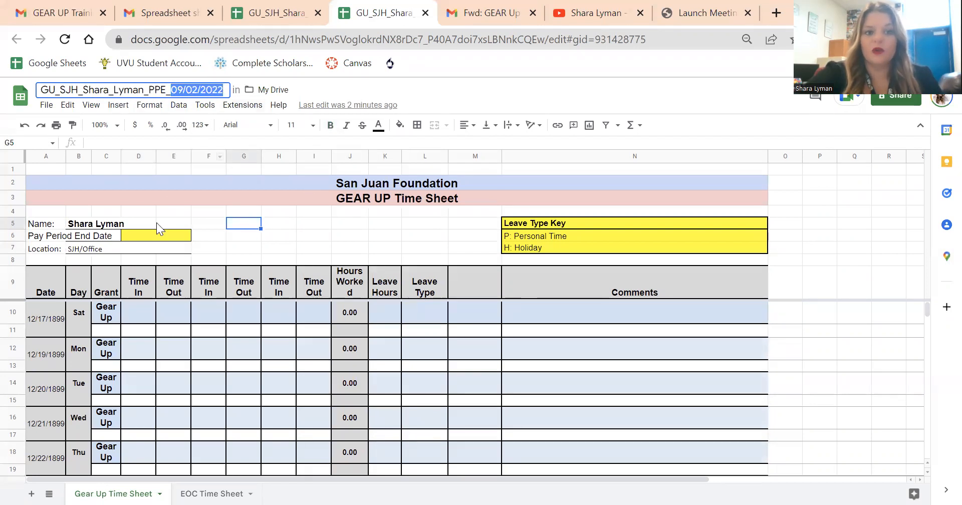
Step: Set the Pay Period End Date in the yellow cell to 9/2/22
left_click(152, 236)
scroll(152, 237, "down", 1)
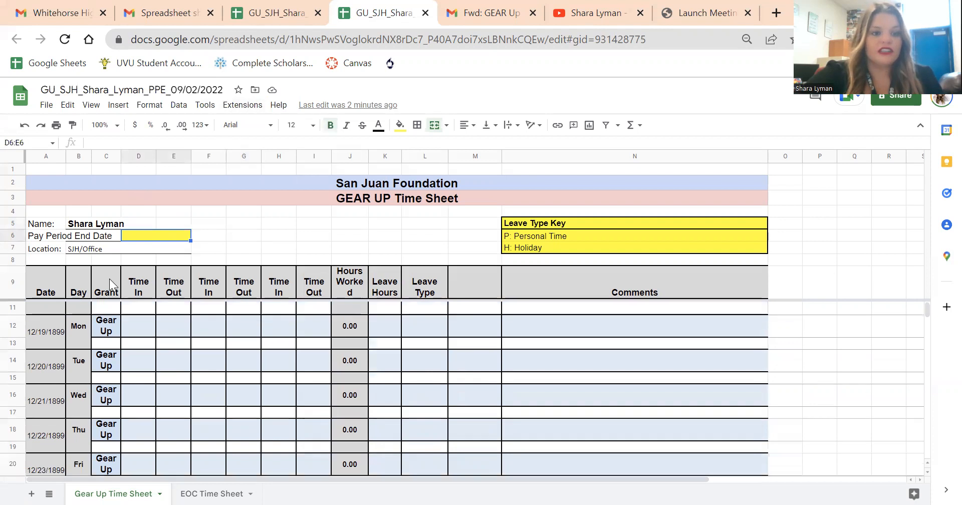
left_click(46, 337)
left_click_drag(39, 283, 41, 439)
left_click(41, 436)
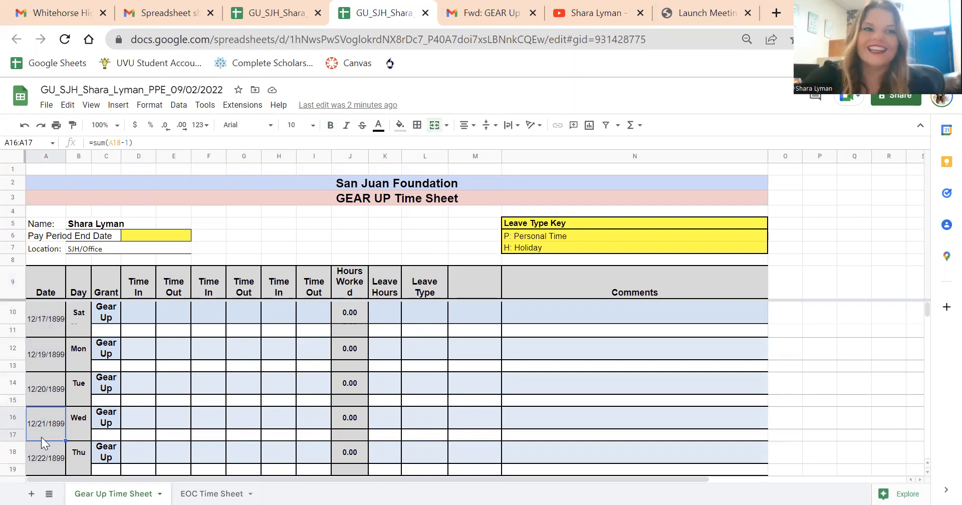
left_click(160, 238)
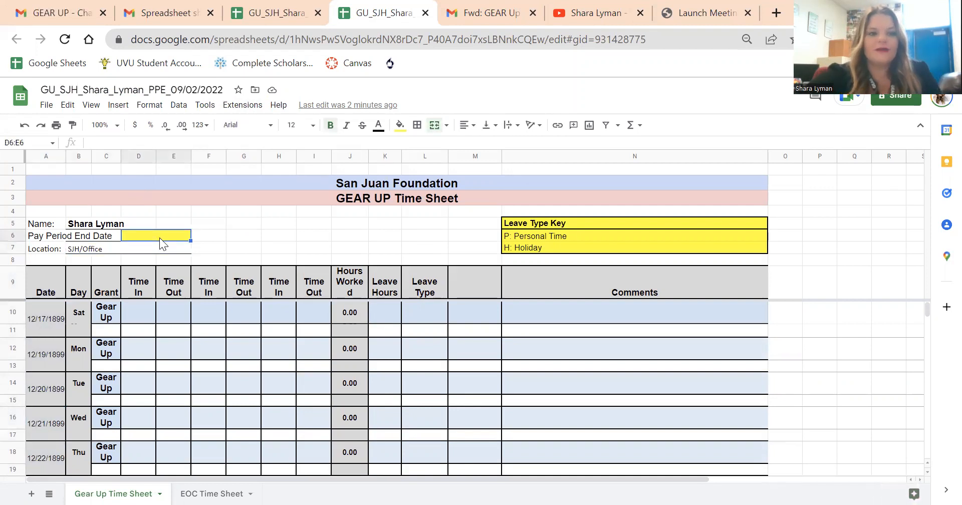
type("9/2/22")
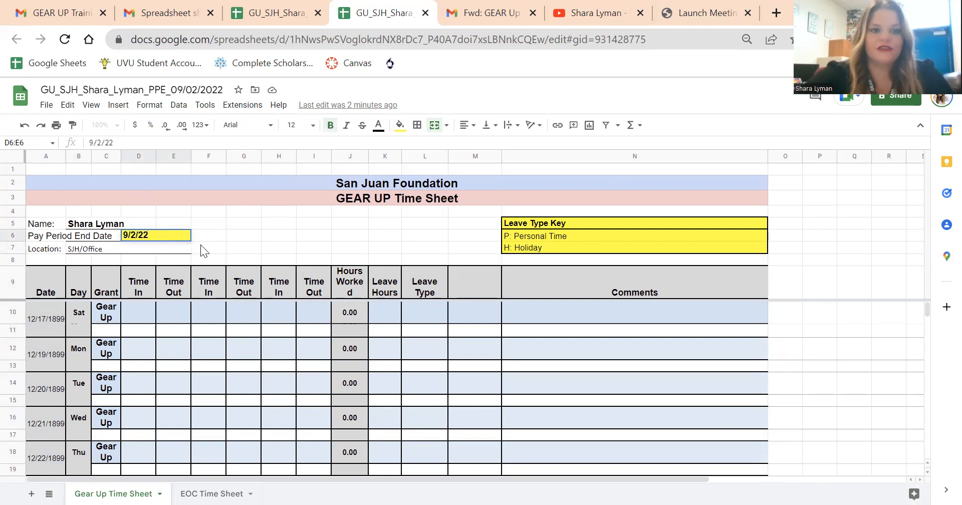
key("Return")
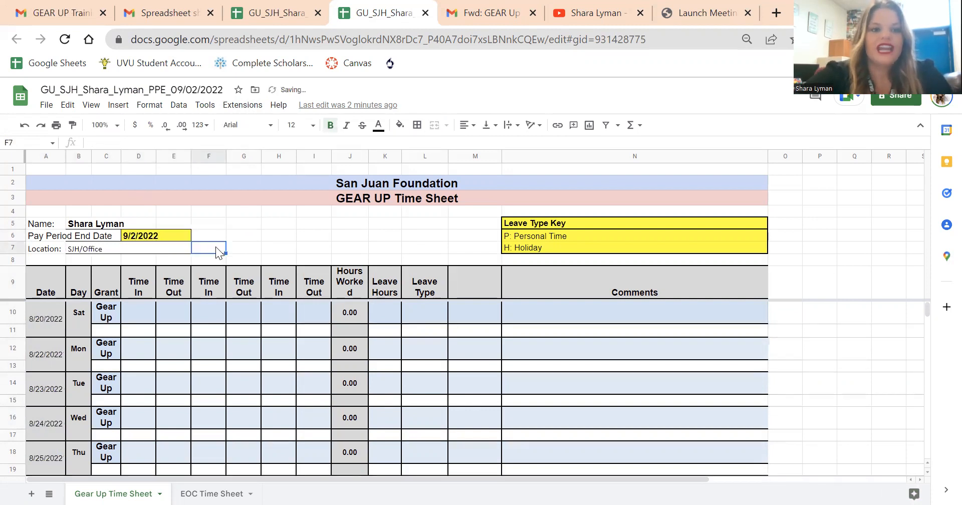
Step: Review the autopopulated dates in the time sheet's Date column
left_click(46, 324)
left_click_drag(46, 324, 53, 474)
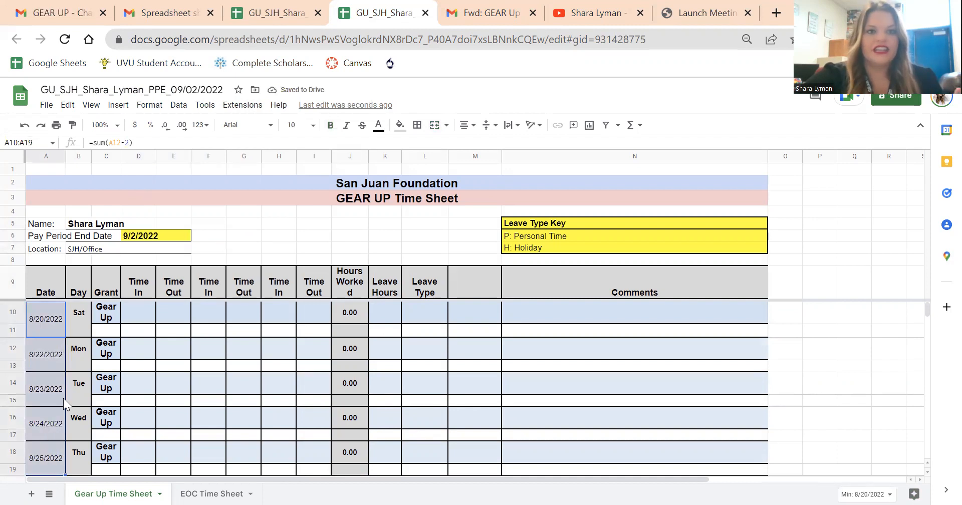
scroll(63, 398, "down", 1)
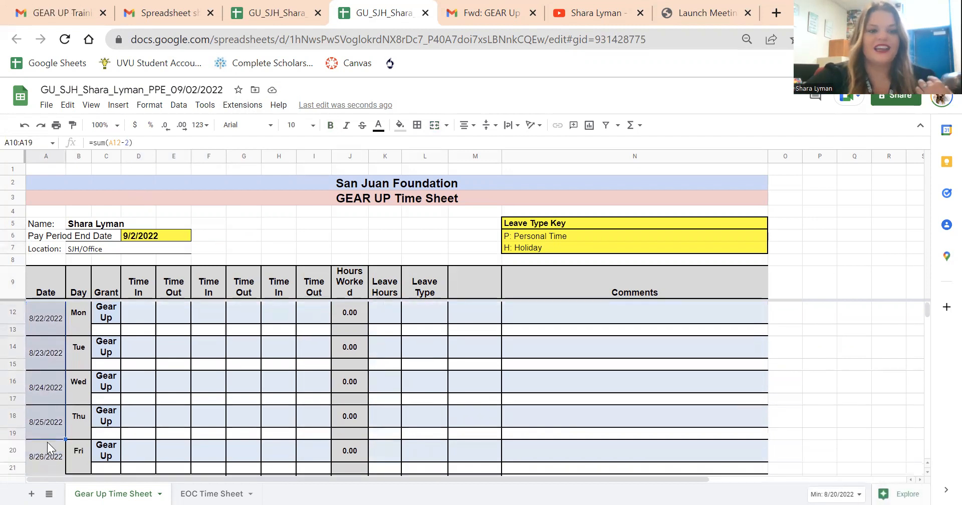
scroll(47, 442, "down", 4)
scroll(47, 442, "up", 3)
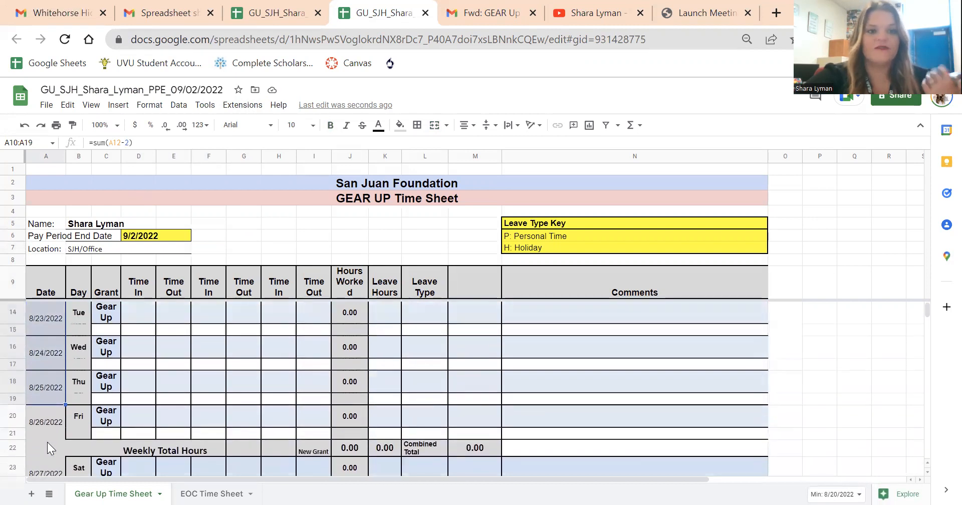
scroll(48, 442, "up", 2)
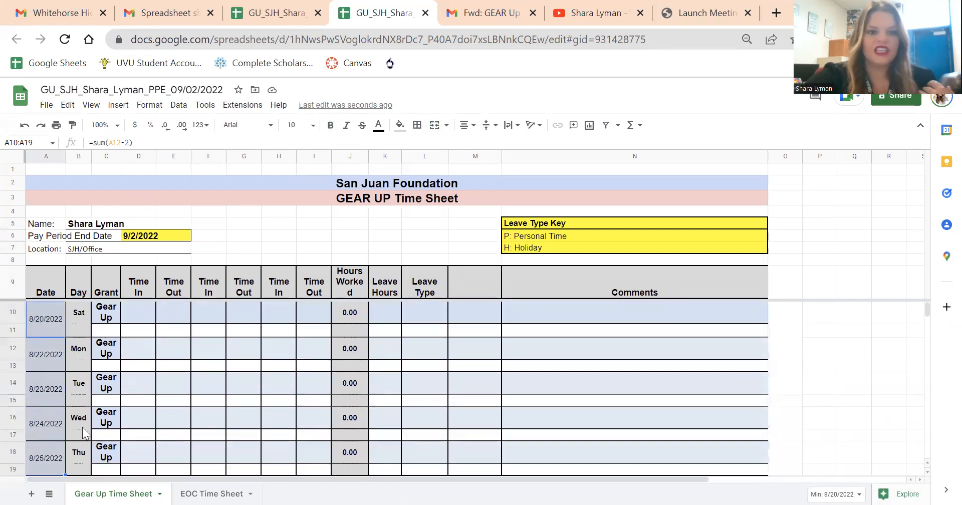
Step: Go through the three pairs of Time In and Time Out column headings
left_click(203, 381)
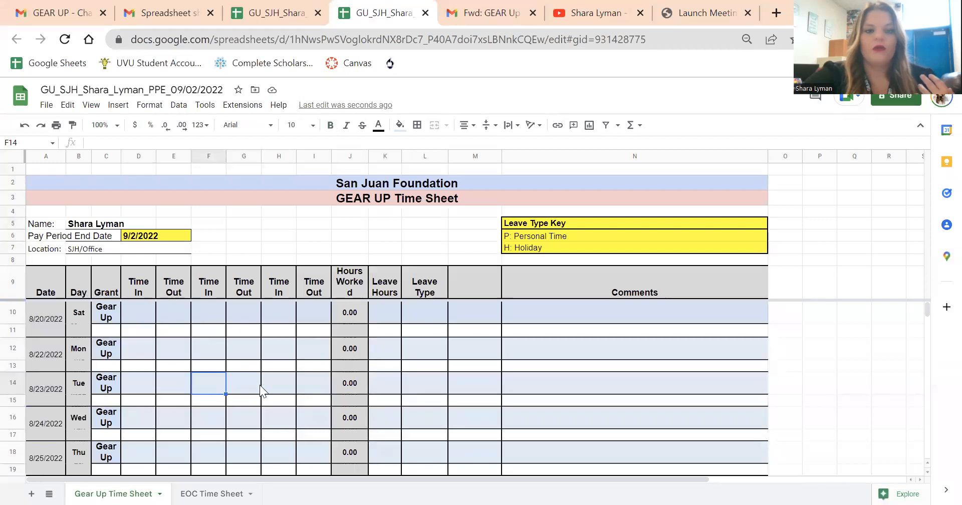
left_click(133, 289)
left_click(160, 290)
left_click(210, 285)
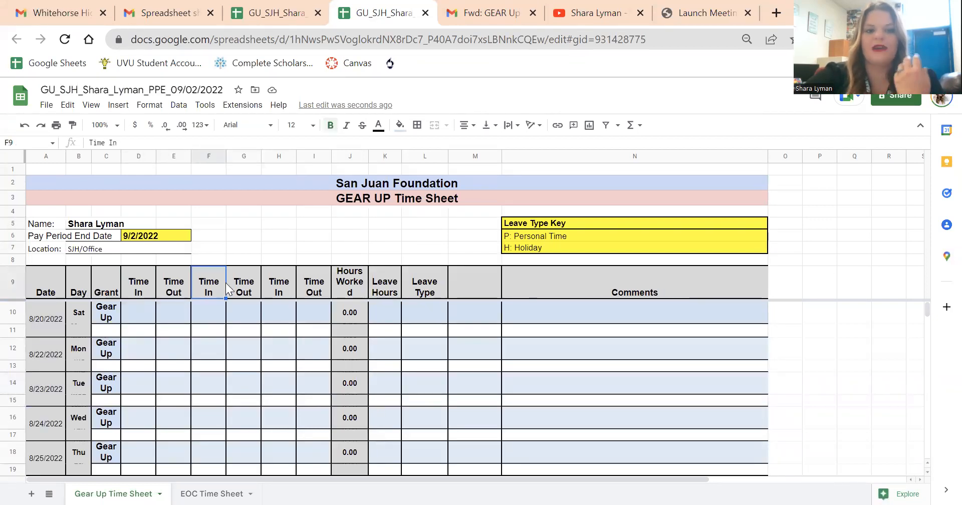
left_click(249, 287)
left_click(290, 282)
left_click(315, 290)
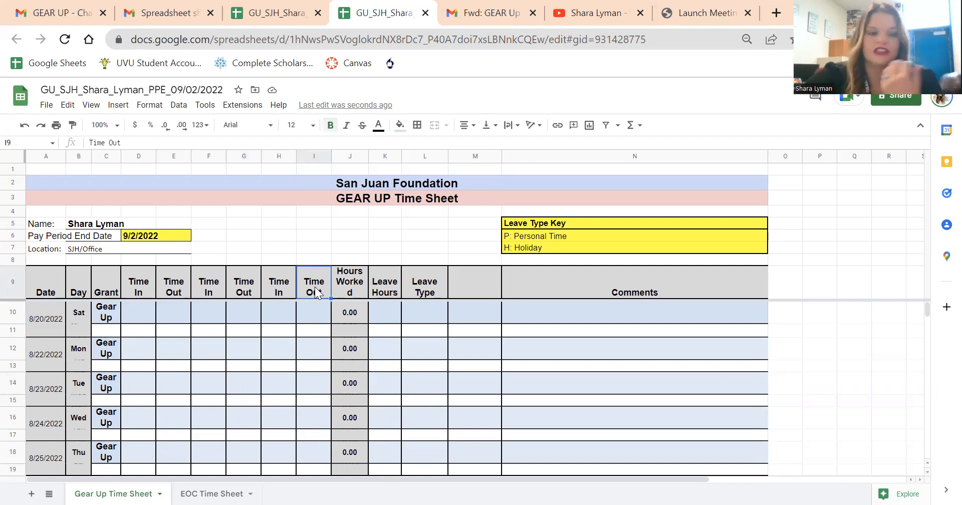
Step: Enter a time in of 8:00 and a time out of 3 pm for Monday 8/22/2022
left_click(125, 347)
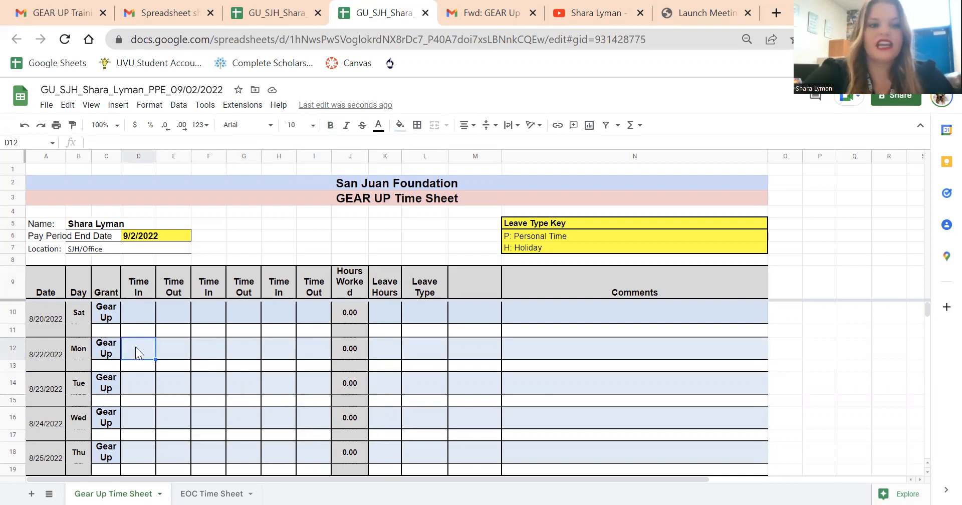
type("8:00")
key("Tab")
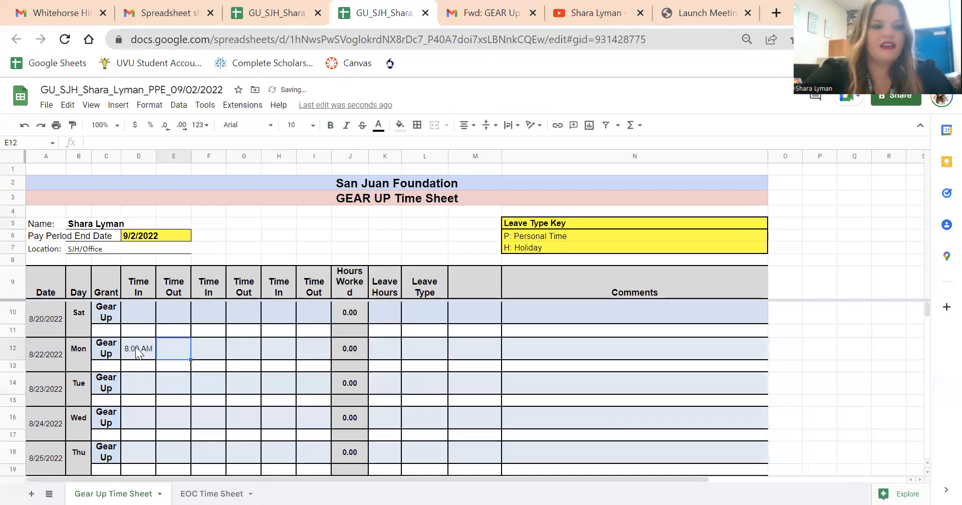
type("3 pm")
left_click(153, 384)
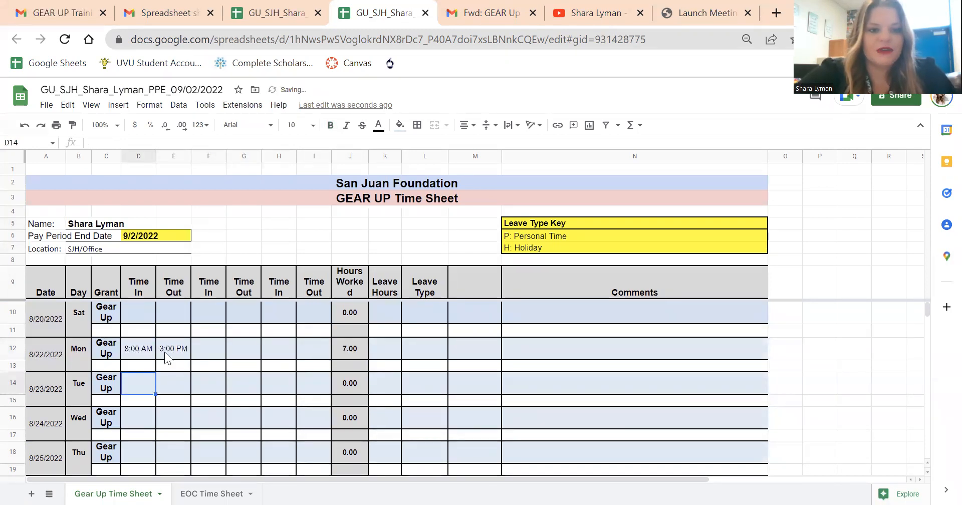
Step: Inspect the formula that calculates Monday's Hours Worked, leaving it unedited
left_click_drag(340, 295, 344, 416)
left_click(354, 355)
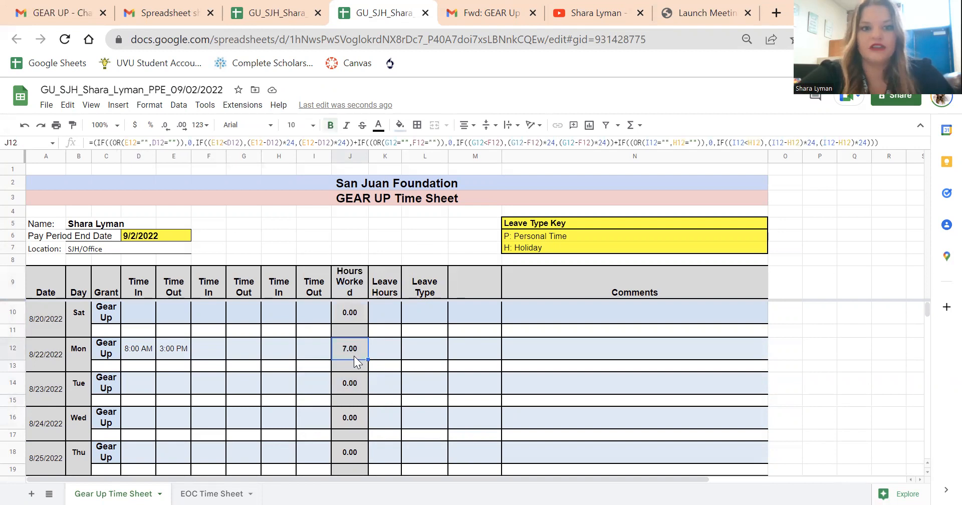
triple_click(237, 142)
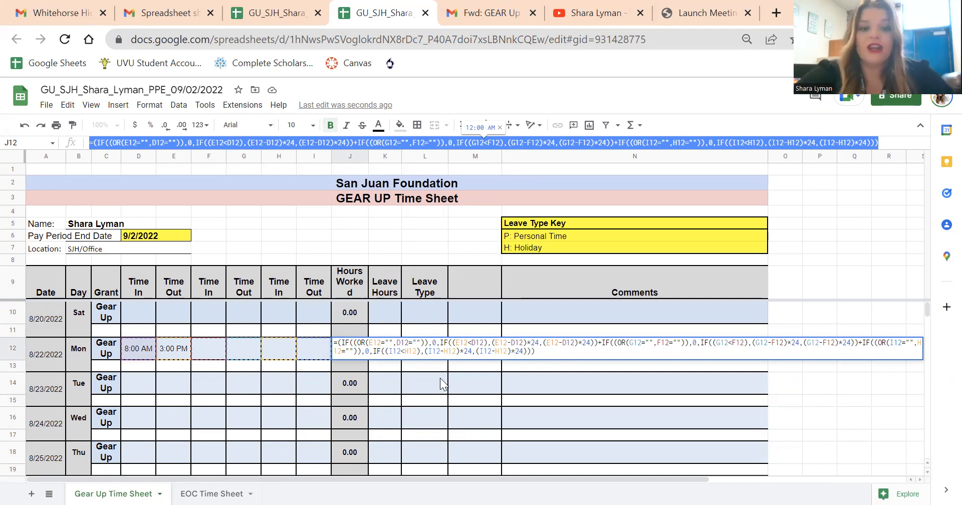
key("Return")
left_click(346, 350)
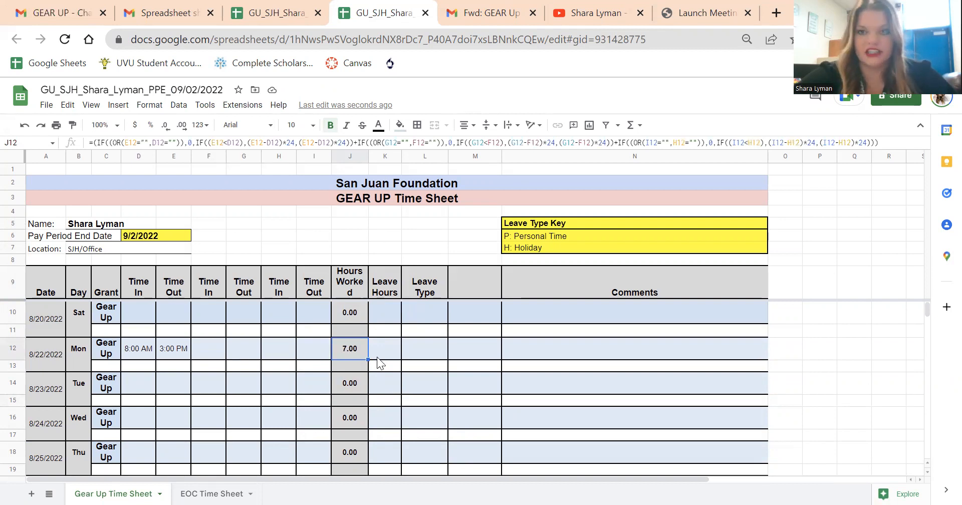
left_click(306, 345)
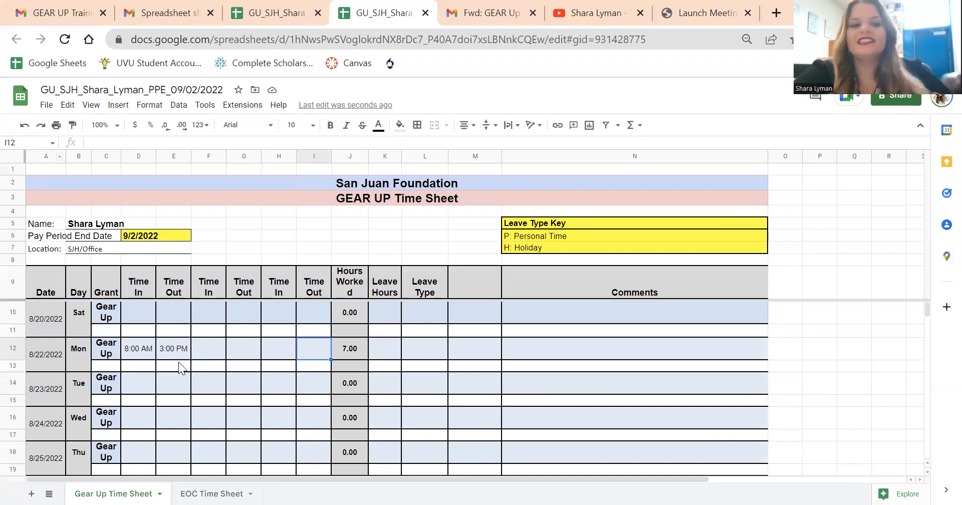
Step: In Monday's Comments cell, enter "Created a training video. Embedded tutoring in math 3 for two periods. Helped a student start FAFSA."
left_click(562, 357)
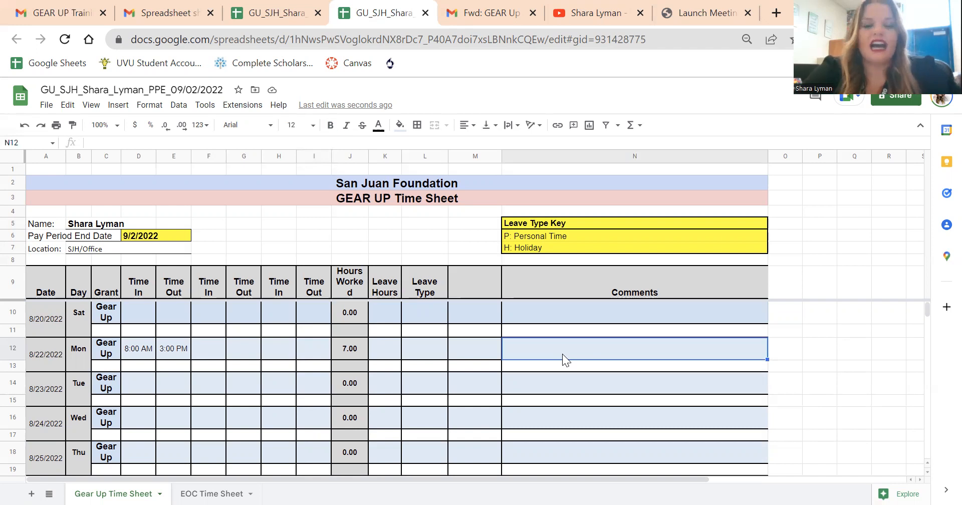
type("Created a training video. Embedded tutoring in math 3 for two per")
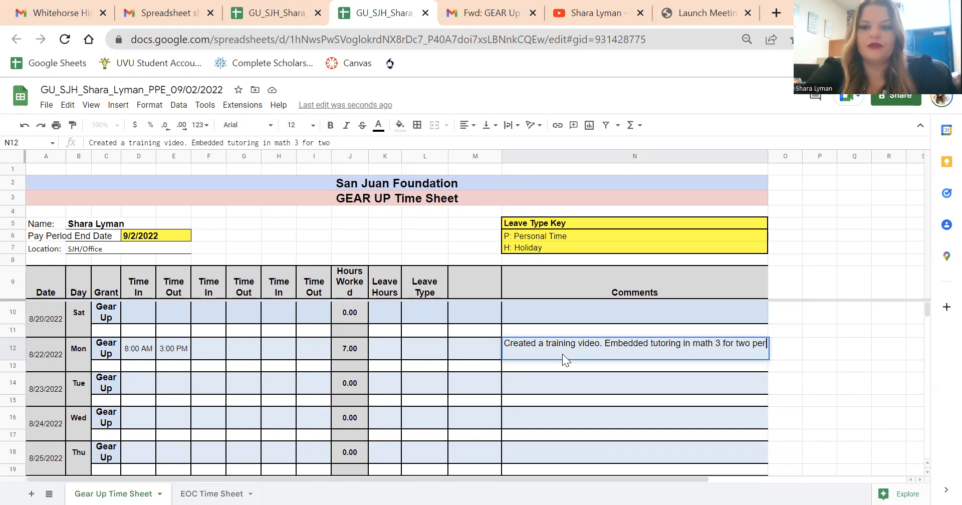
type("iods. Helped")
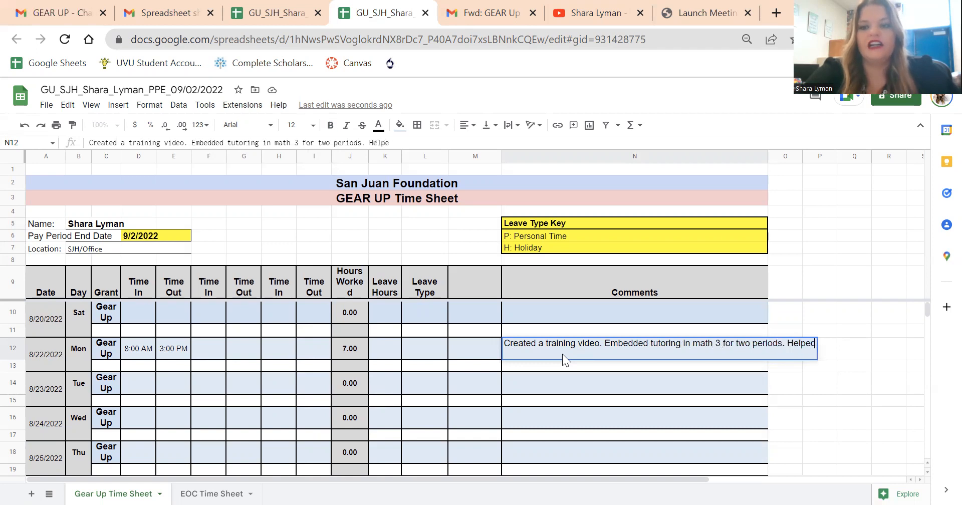
type(" a student start FAFSA.")
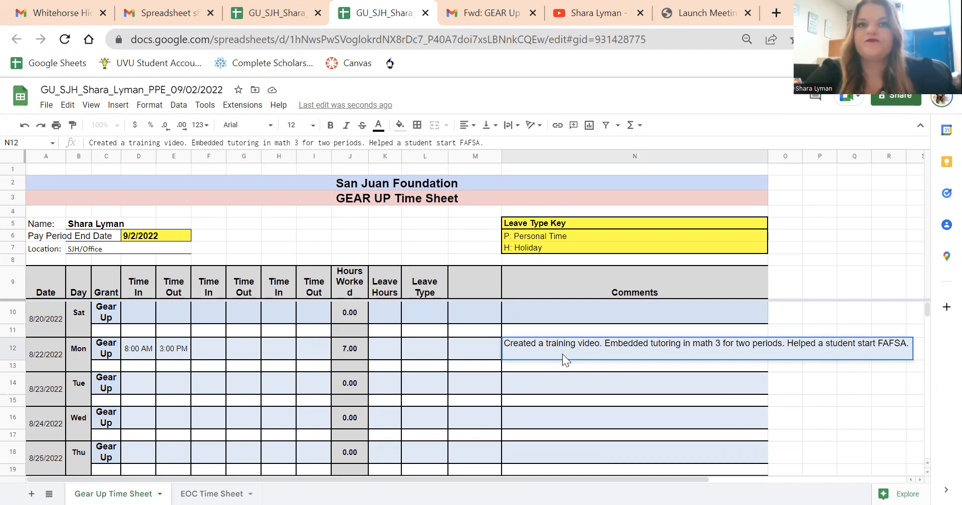
type(" Met with t")
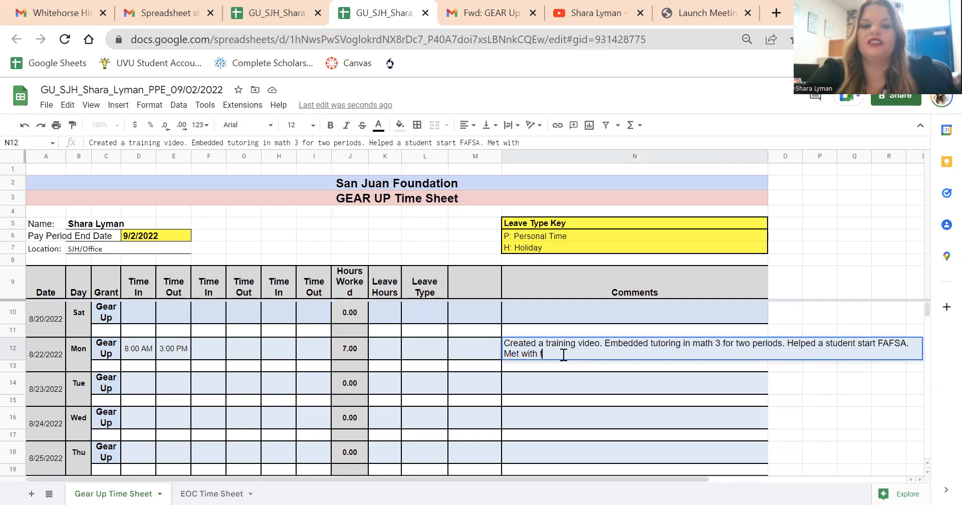
type("he counselor to s")
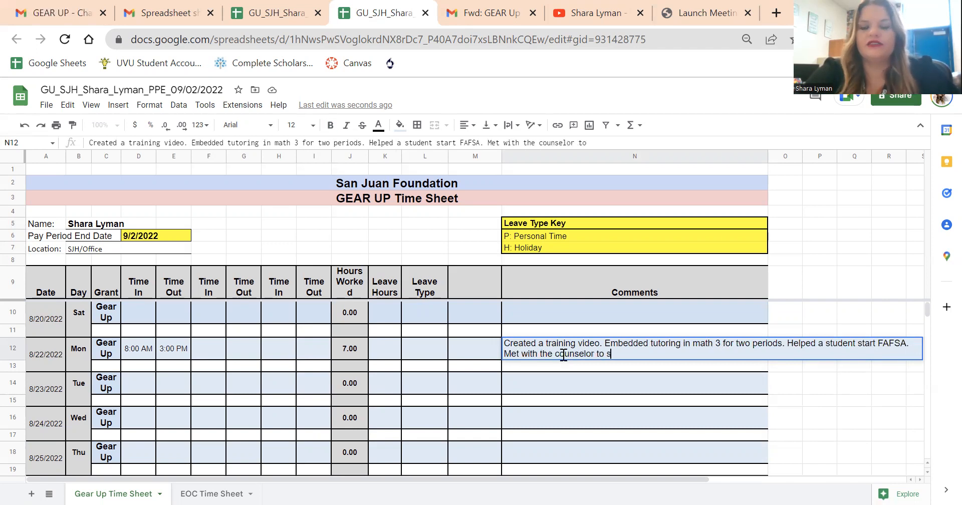
type("ee who qualifies f")
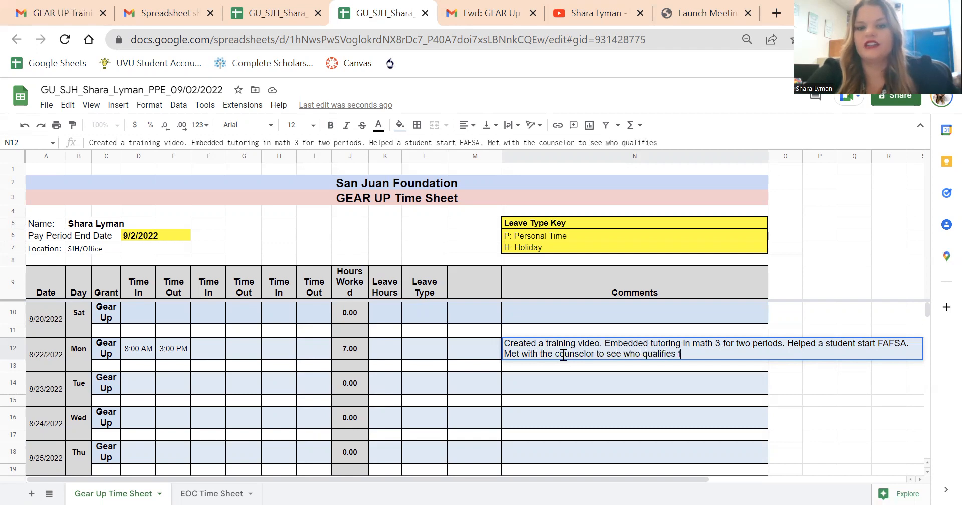
type("or the Daniels Fund.")
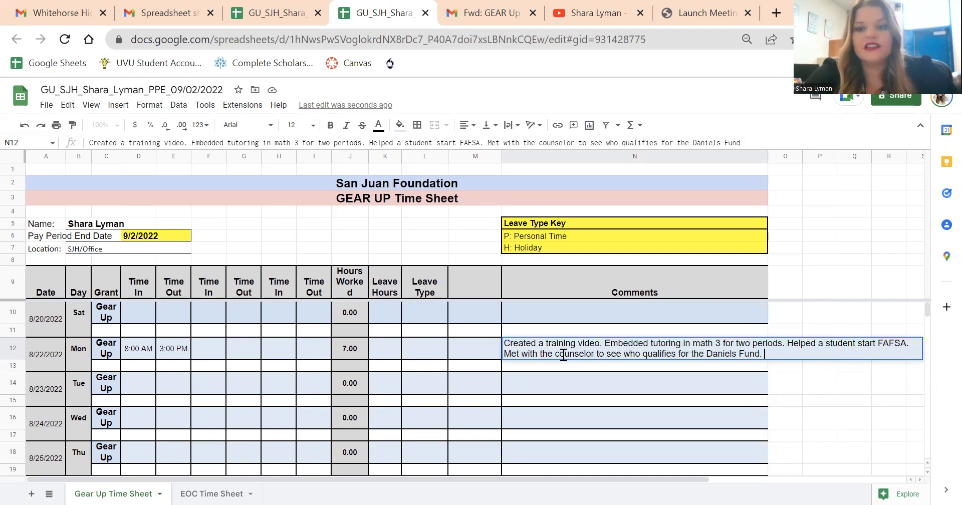
Step: Extend Monday's comment with "Met with the counselor to see who qualifies for the Daniels Fund."
left_click(475, 362)
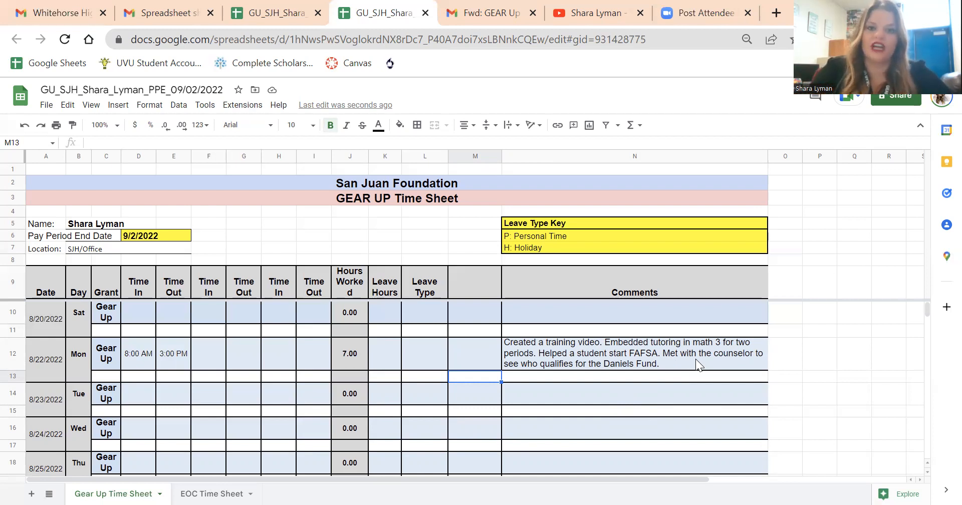
Step: Review Monday's comment, highlighting the sentence about embedded tutoring in math 3, and leave the text unedited
left_click(626, 346)
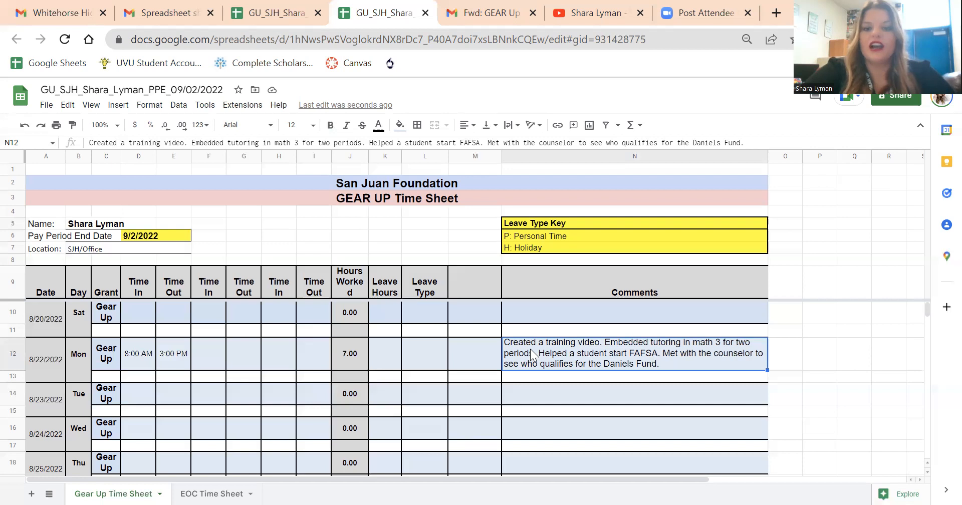
double_click(689, 346)
left_click_drag(605, 346, 786, 342)
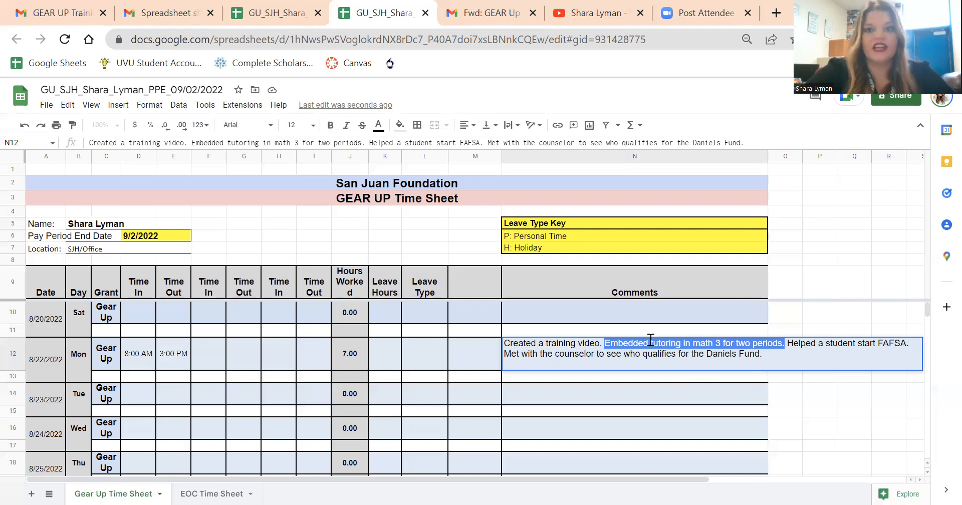
left_click(691, 346)
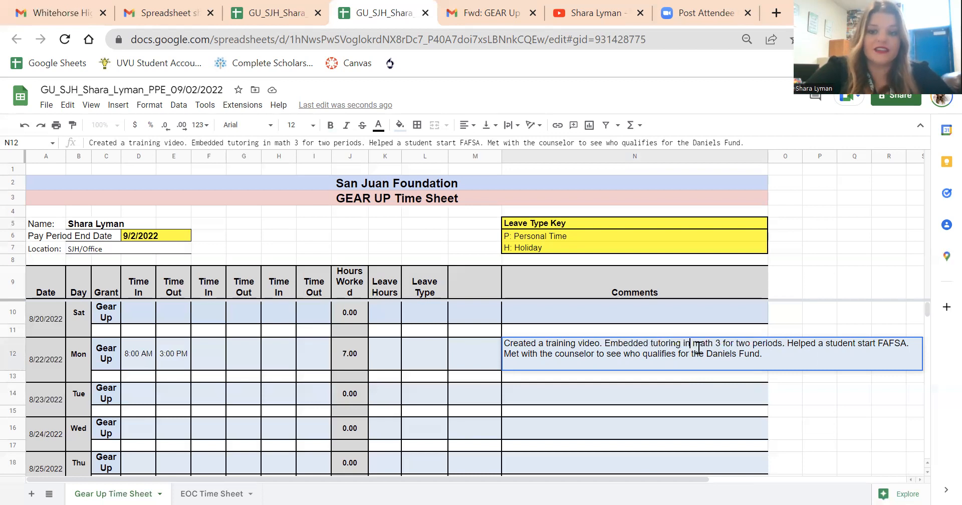
left_click(816, 304)
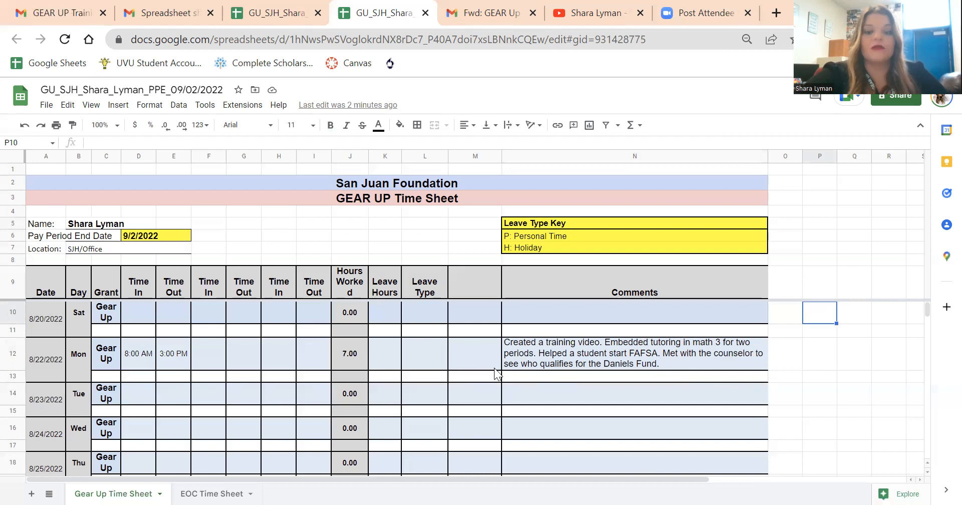
Step: Enter a time in of 9 am and a time out of 4 pm for Tuesday 8/23/2022
left_click(462, 363)
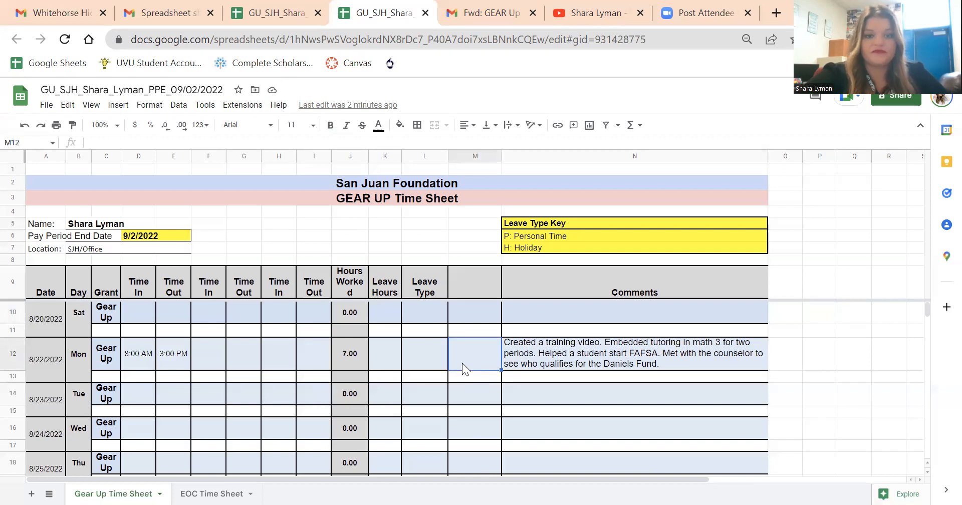
scroll(201, 346, "down", 2)
scroll(187, 340, "up", 1)
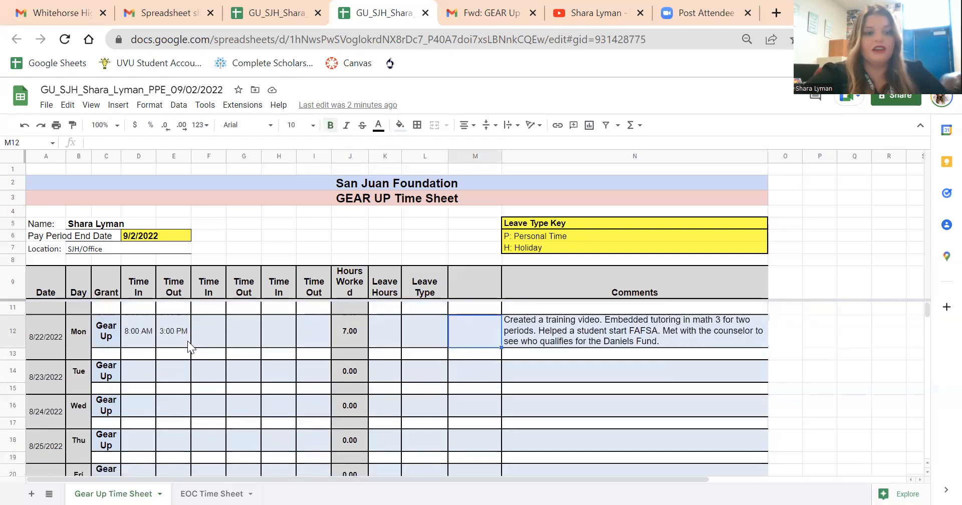
left_click(141, 373)
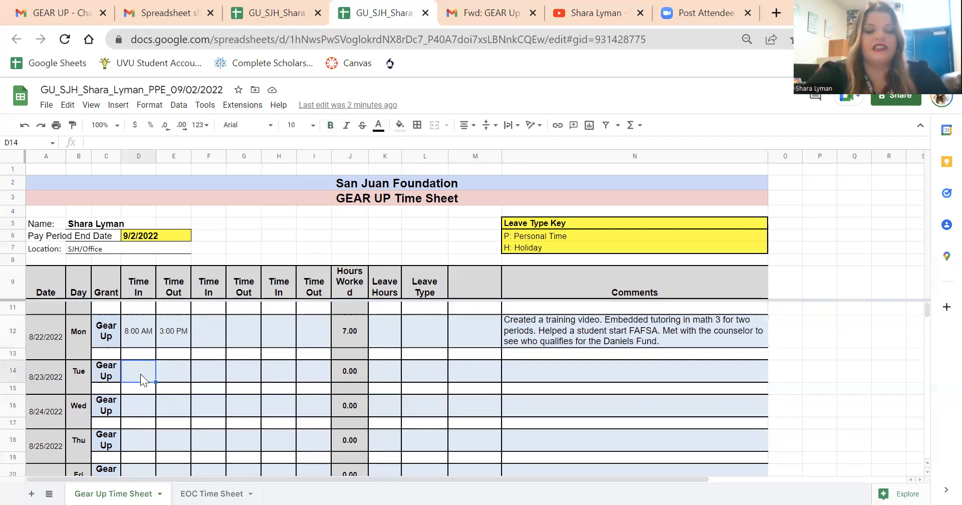
type("9 am")
key("Tab")
type("4")
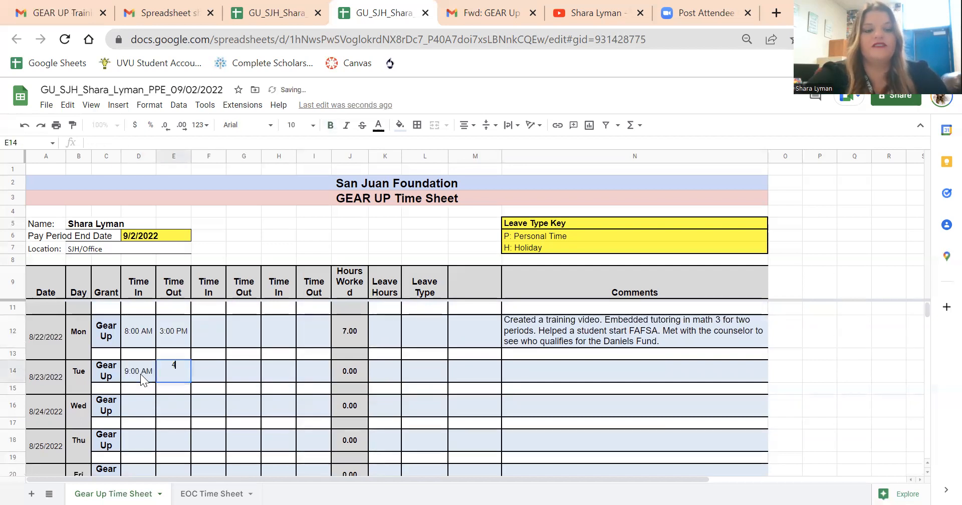
type(" pm")
key("Tab")
Step: Enter a time in of 8:00 am and a time out of 2 pm for Wednesday 8/24/2022
left_click(129, 405)
type("8")
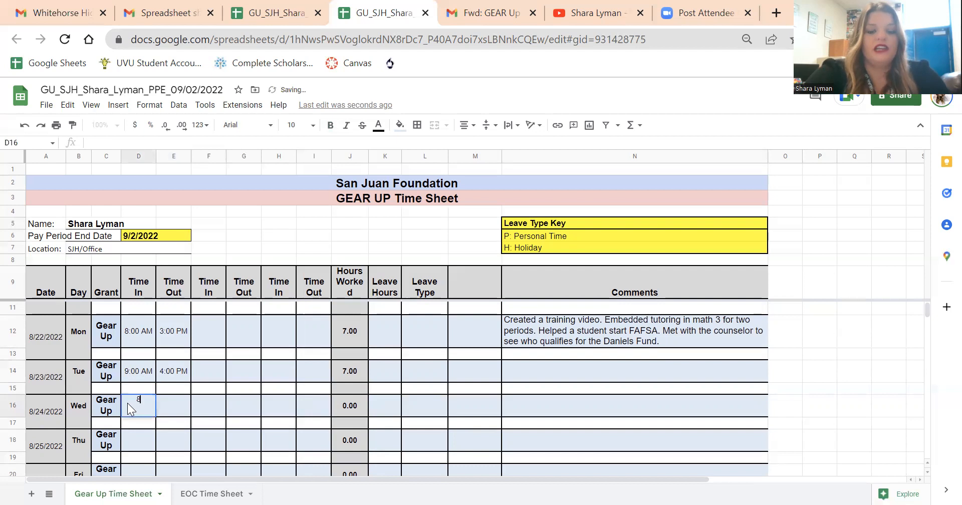
type(" am")
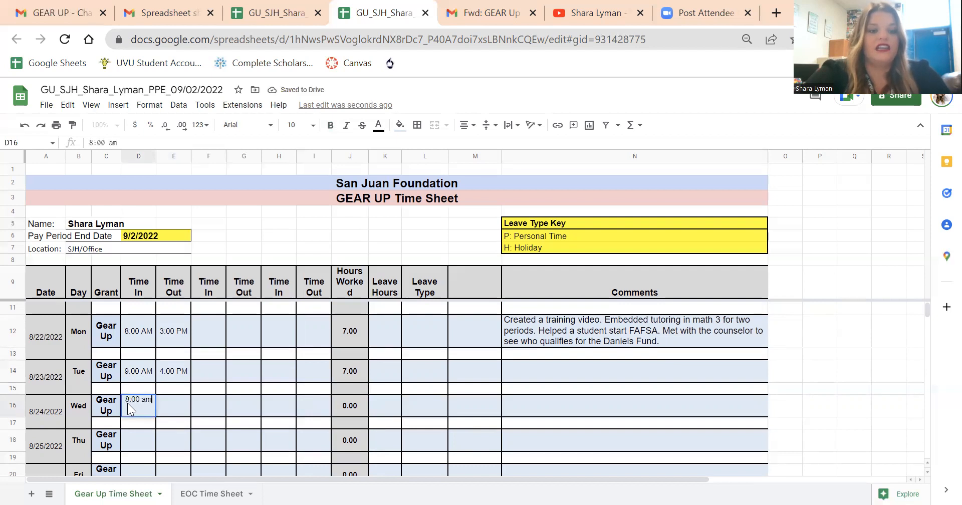
key("Tab")
type("2 pm")
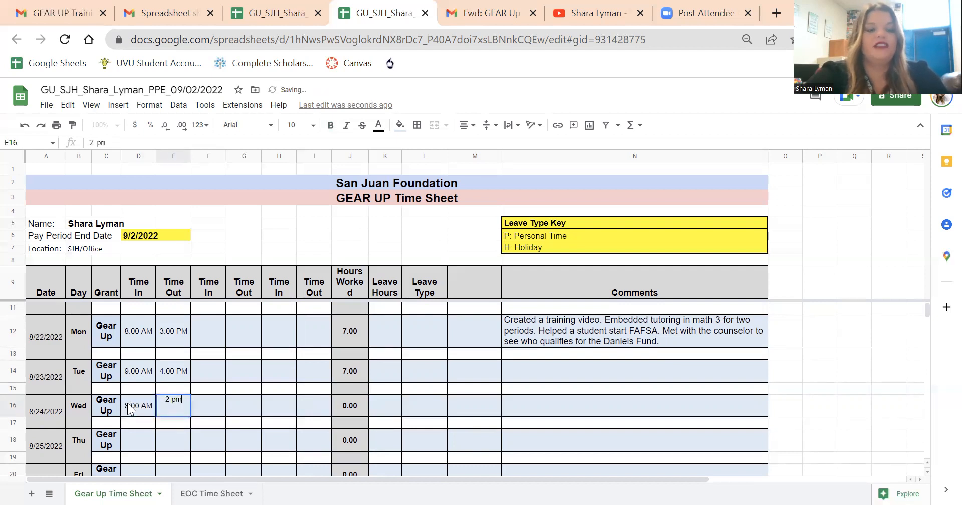
Step: Enter a time in of 8:15 am and a time out of 3:15 pm for Thursday 8/25/2022
scroll(128, 405, "down", 1)
left_click(134, 398)
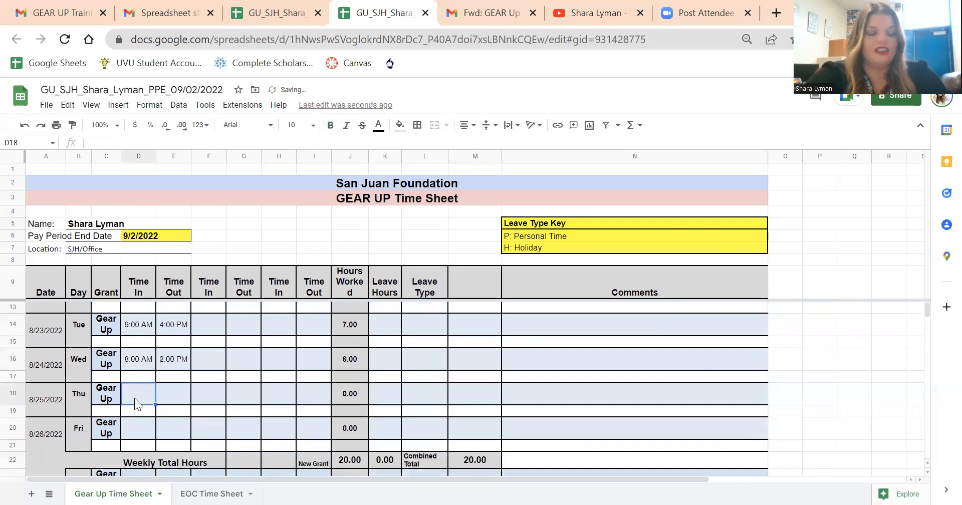
type("8:1")
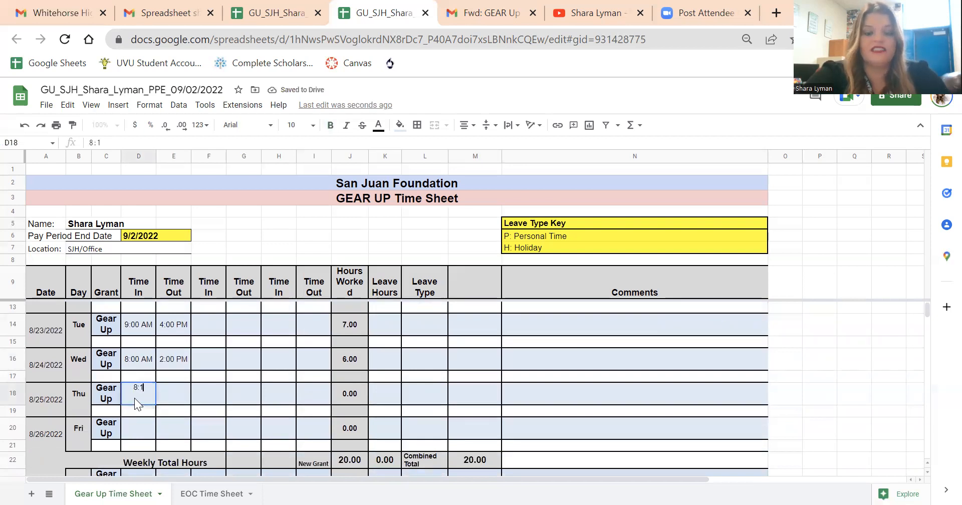
type("5 am")
key("Tab")
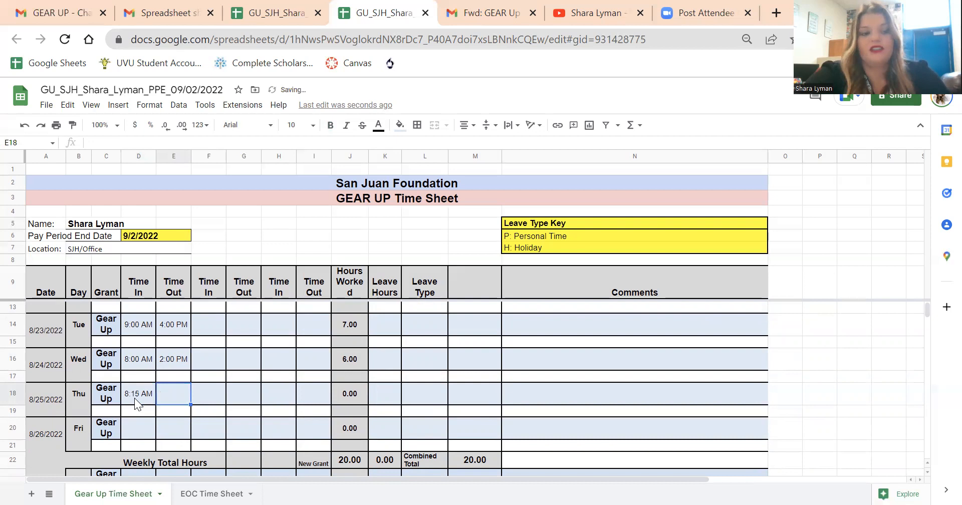
type("3")
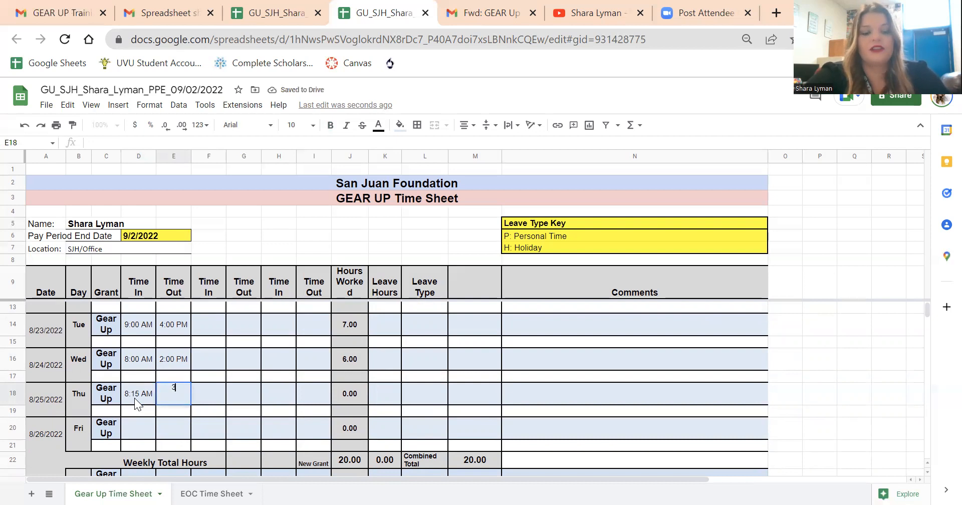
type(":15 pm")
key("Tab")
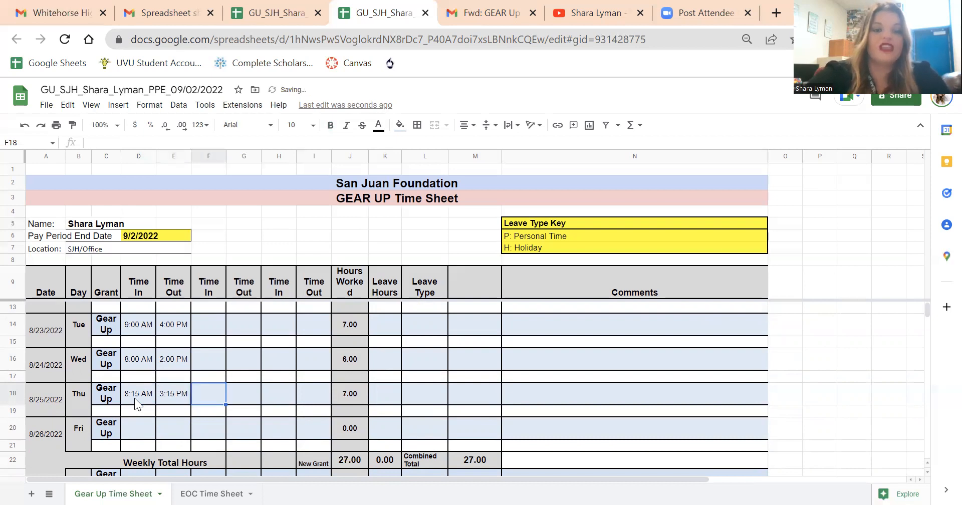
Step: Inspect the first week's Weekly Total Hours formula and compare it with the daily Hours Worked entries
scroll(268, 401, "up", 1)
scroll(268, 400, "down", 2)
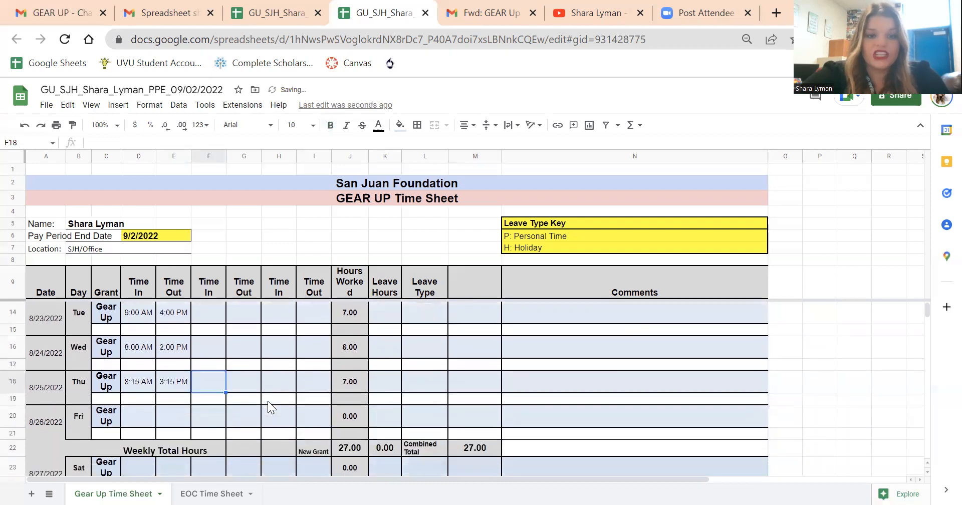
left_click(349, 449)
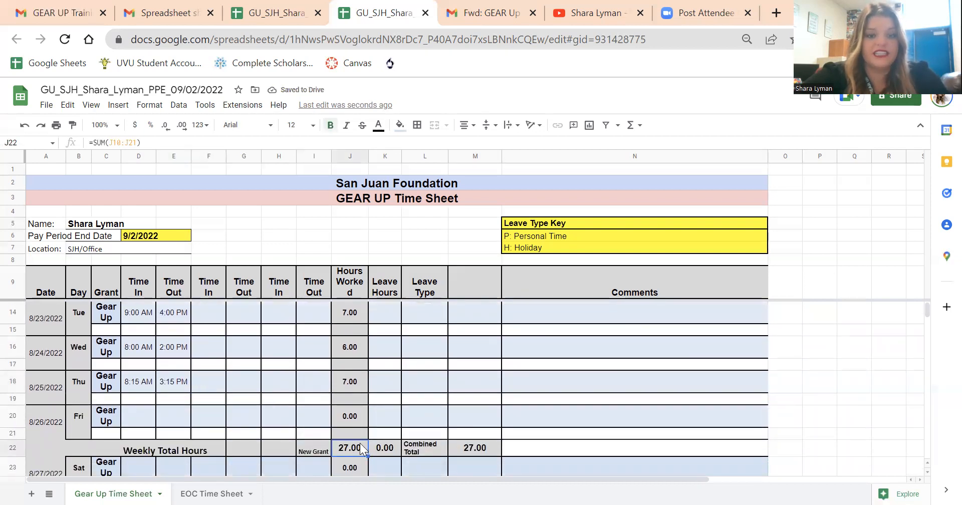
scroll(342, 409, "up", 3)
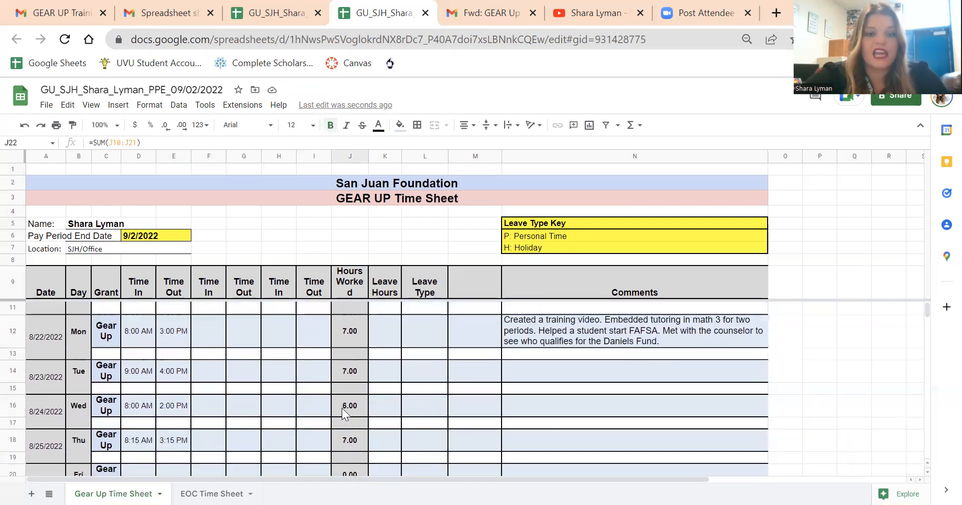
scroll(345, 416, "down", 3)
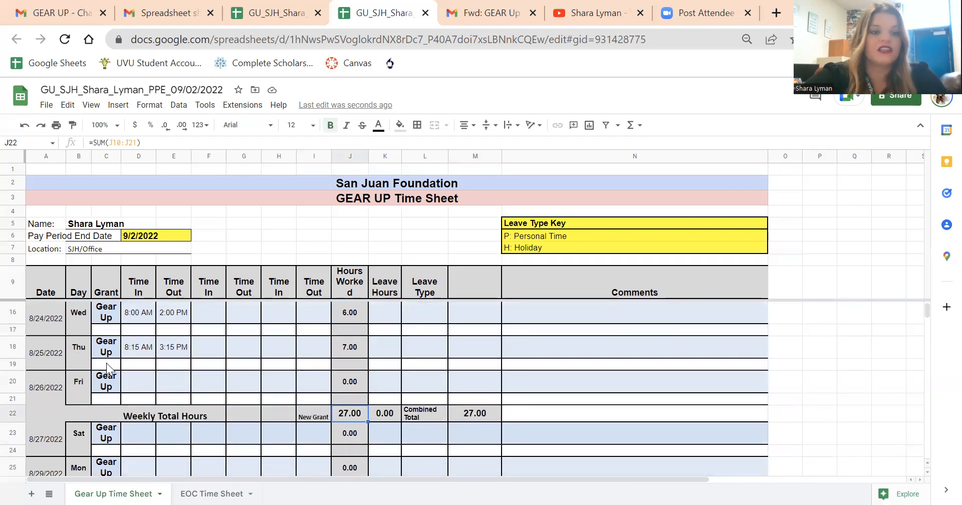
Step: Enter a time in of 8:12 am and a time out of 3:08 pm for Friday 8/26/2022
left_click(140, 381)
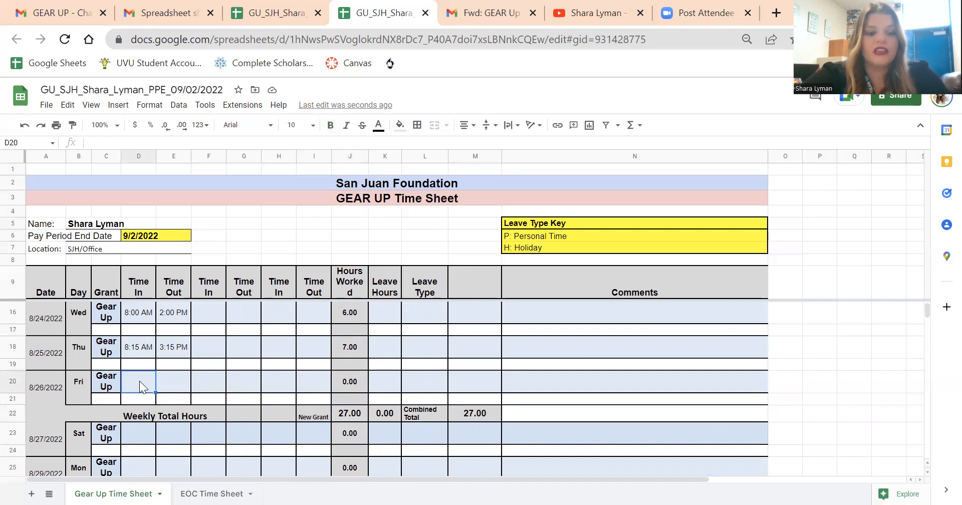
type("8:12 am")
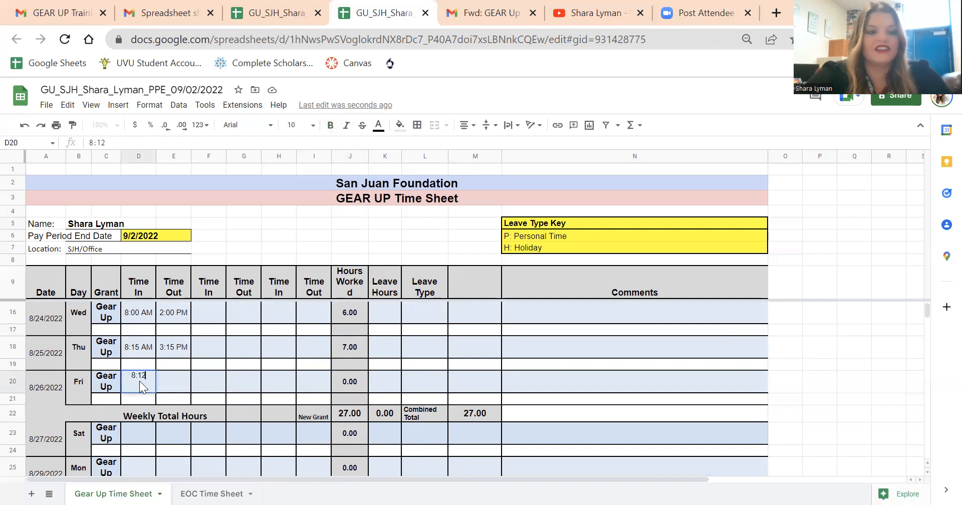
key("Tab")
type("3:08 pm")
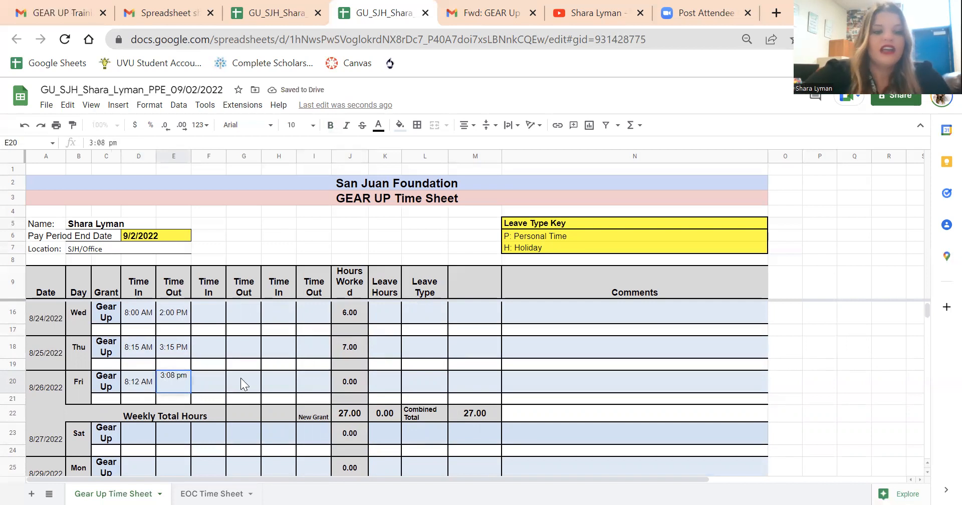
left_click(244, 383)
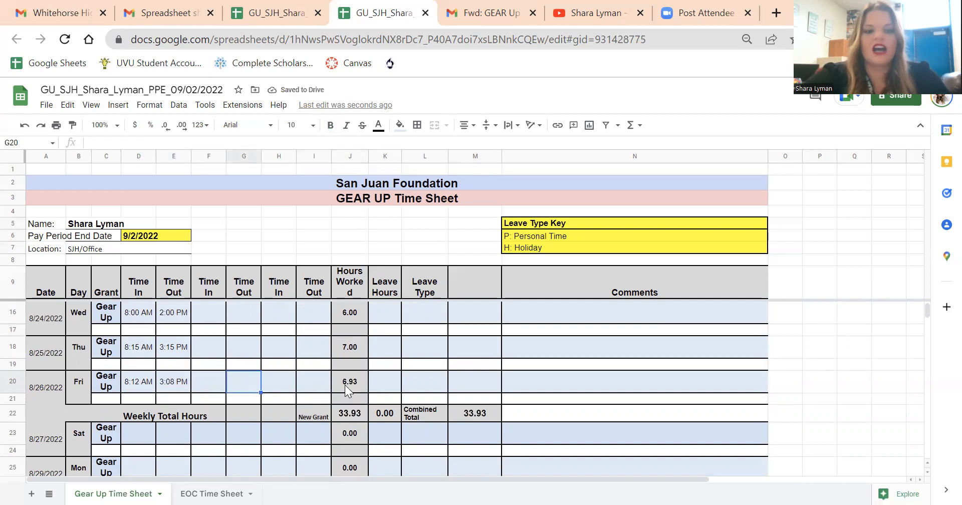
Step: Round the time in for Friday 8/26/2022 to 8:10 AM
double_click(138, 382)
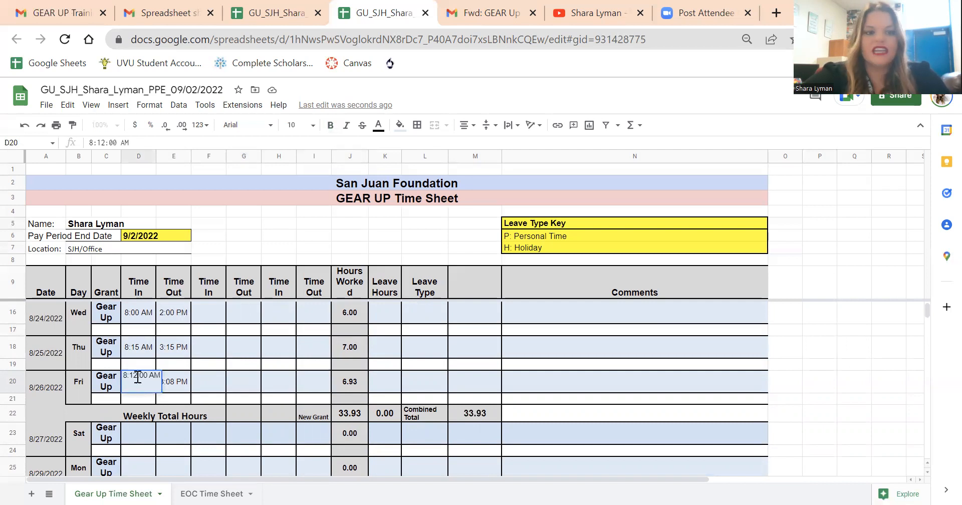
left_click(138, 375)
key("BackSpace")
type("0")
key("Return")
Step: Round the time out for Friday 8/26/2022 to 3:10 PM
double_click(174, 382)
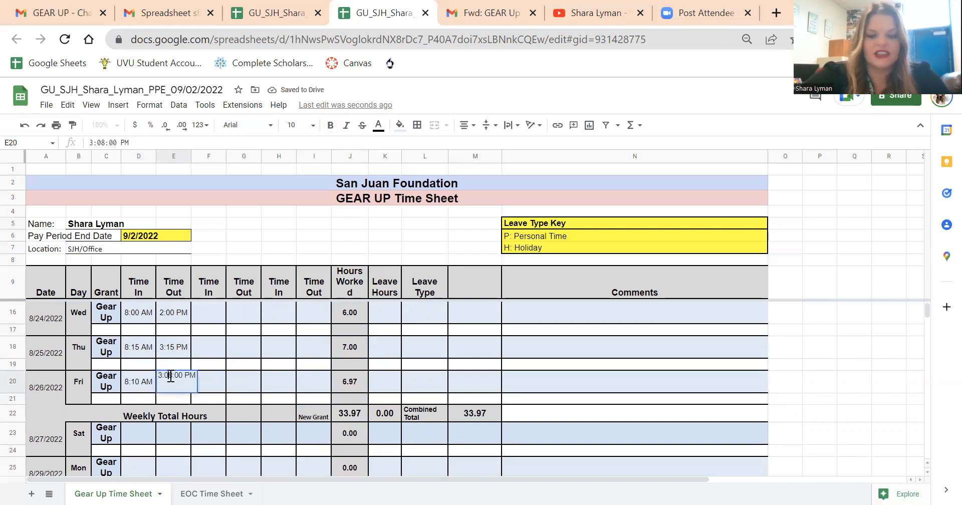
key("BackSpace")
type("1")
key("BackSpace")
key("BackSpace")
key("BackSpace")
type("10")
key("Delete")
key("Delete")
left_click(259, 386)
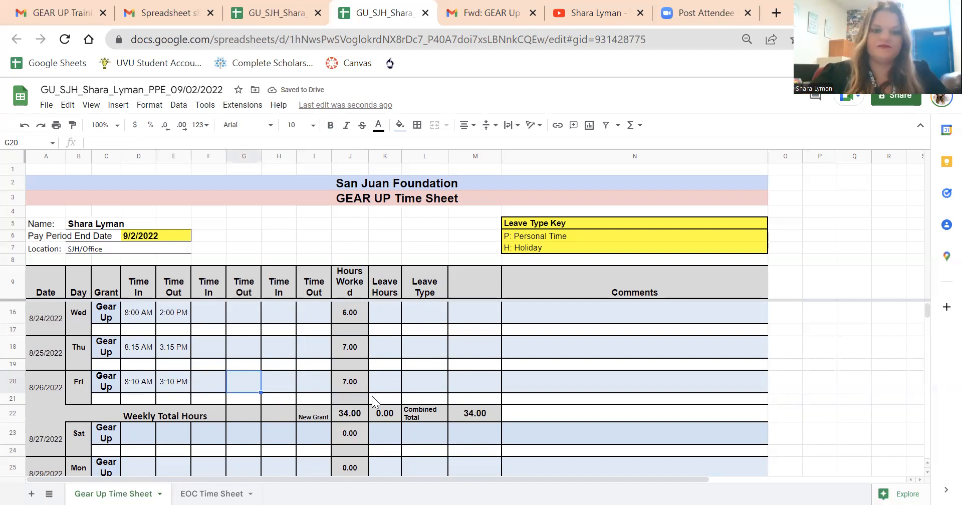
Step: Check the first week's Weekly Total Hours formula against the daily Hours Worked entries
left_click(346, 416)
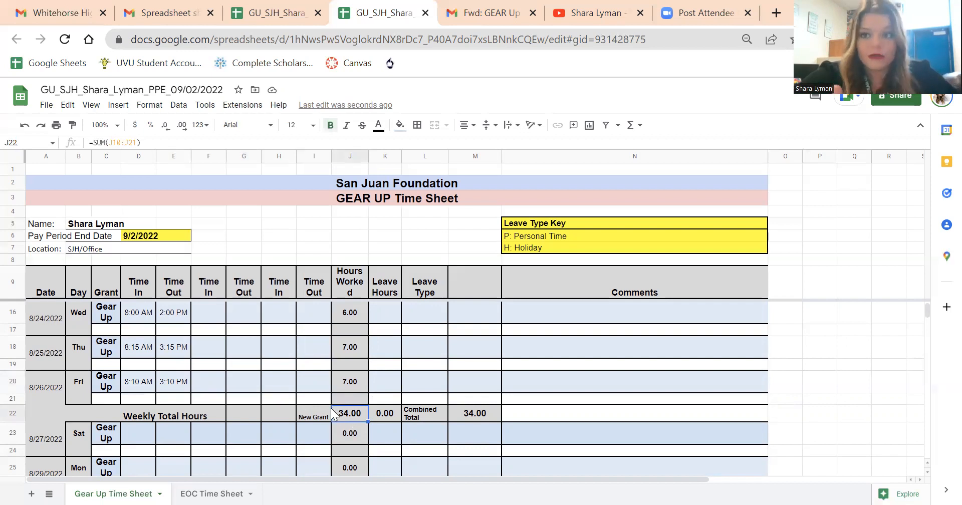
scroll(331, 413, "up", 1)
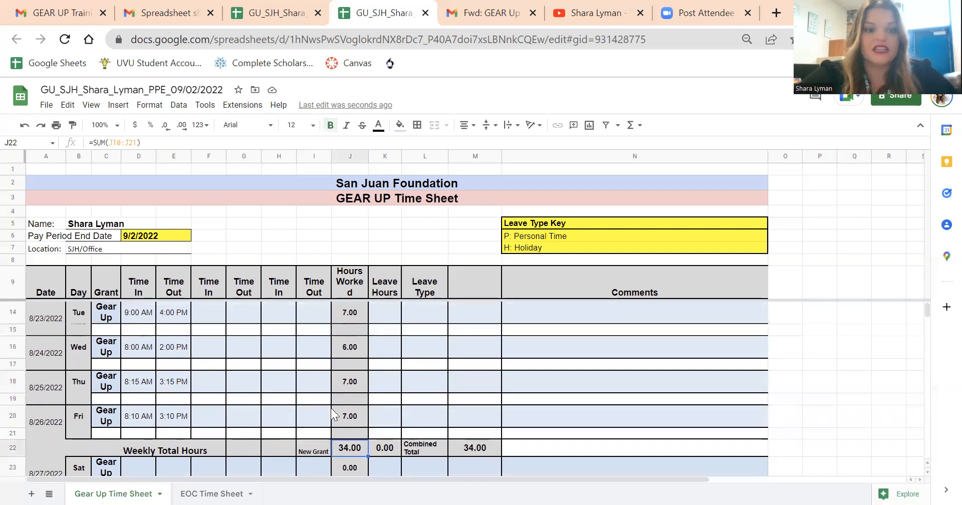
scroll(332, 414, "up", 1)
scroll(331, 413, "down", 1)
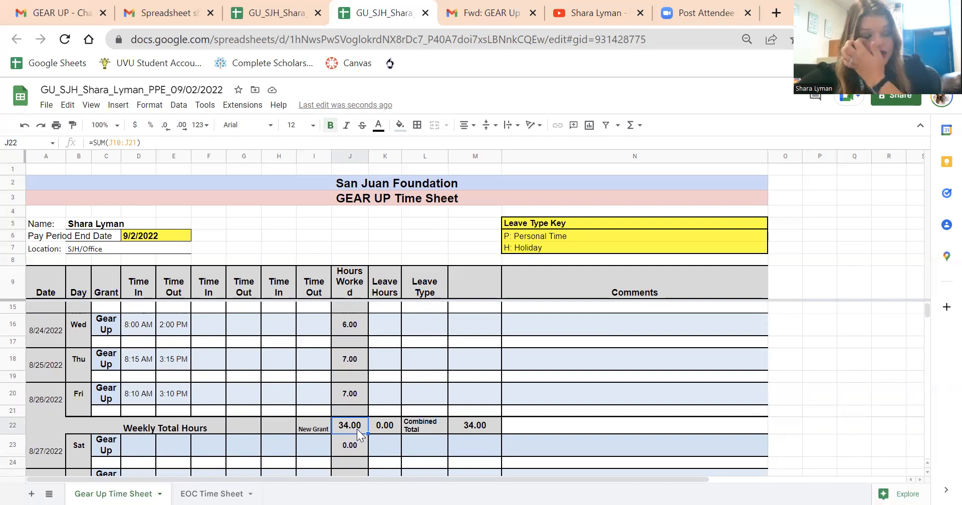
scroll(297, 393, "up", 3)
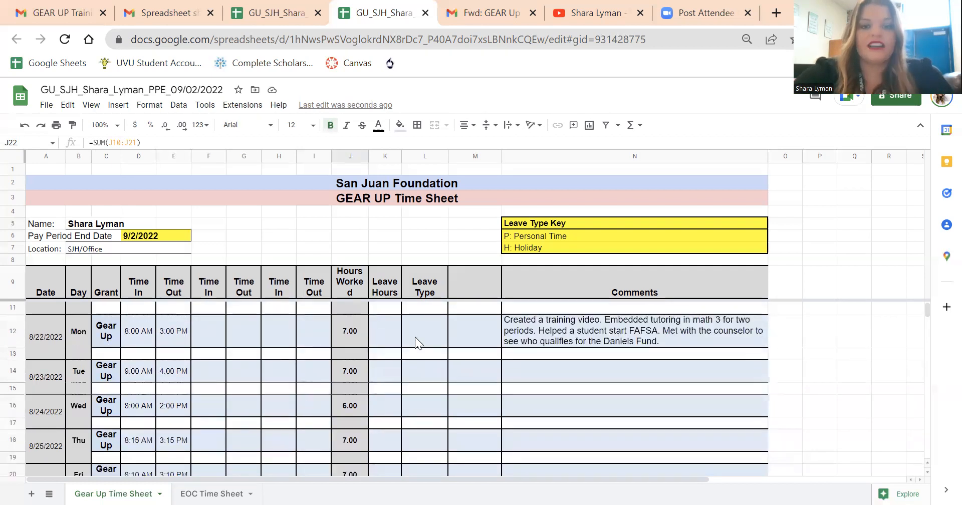
scroll(415, 337, "up", 1)
Step: Review the Leave Hours and Leave Type columns together with the Leave Type Key's personal time code
left_click(387, 289)
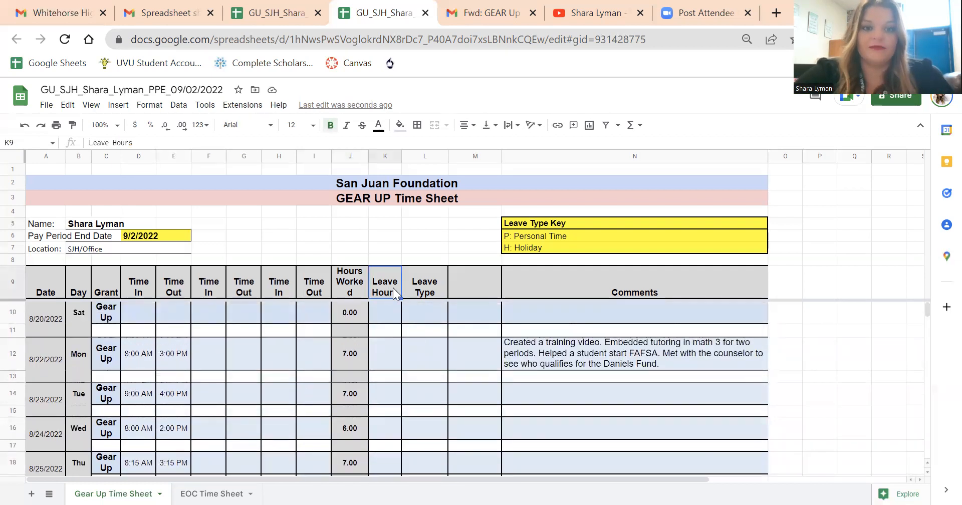
left_click(421, 285)
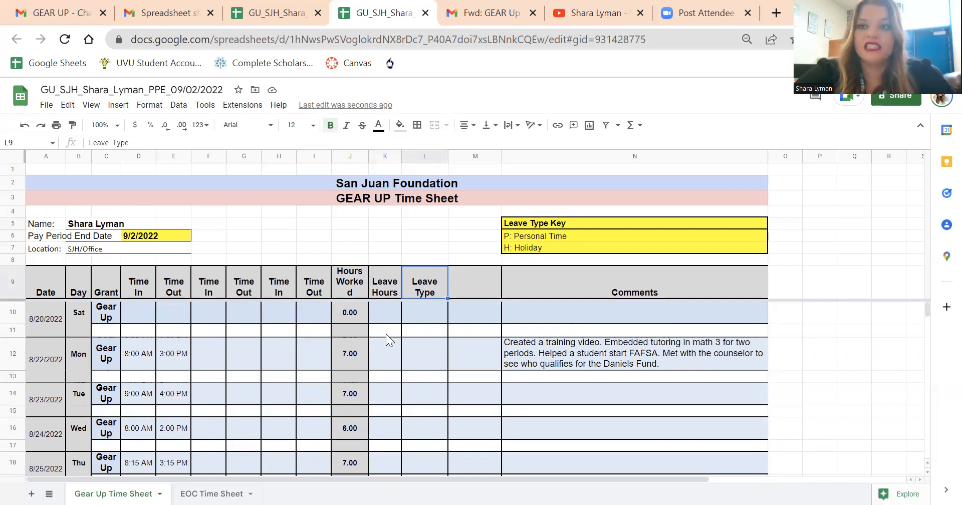
scroll(385, 334, "down", 1)
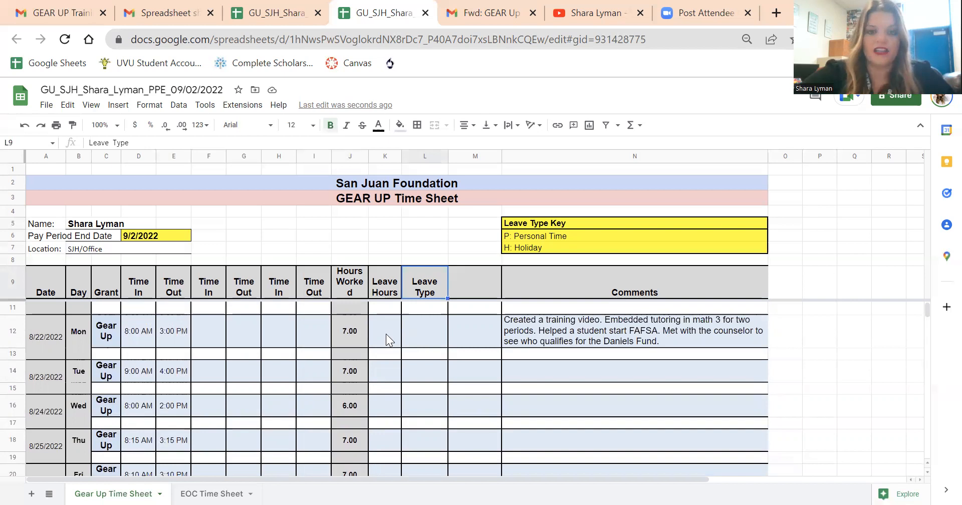
left_click_drag(488, 223, 641, 237)
left_click(620, 235)
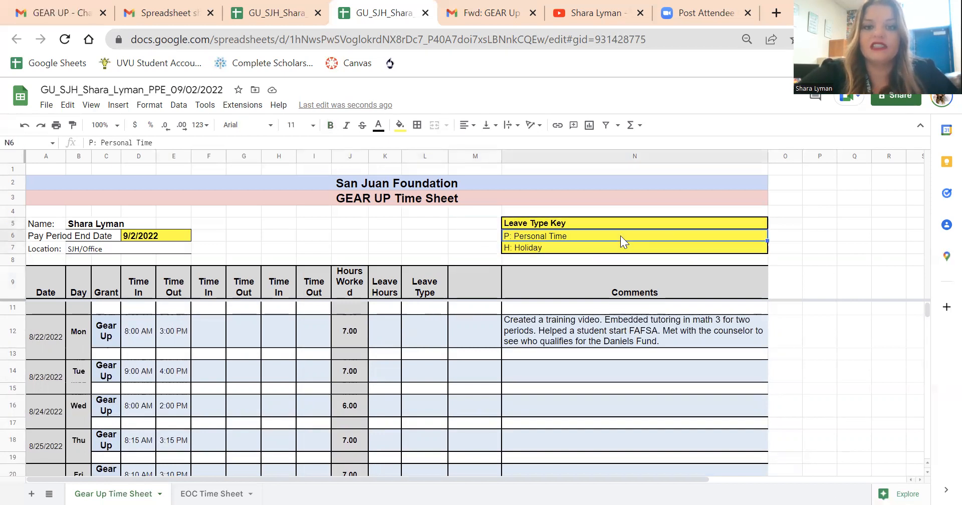
Step: Clear the time in and time out entries for Friday 8/26/2022
scroll(442, 410, "down", 3)
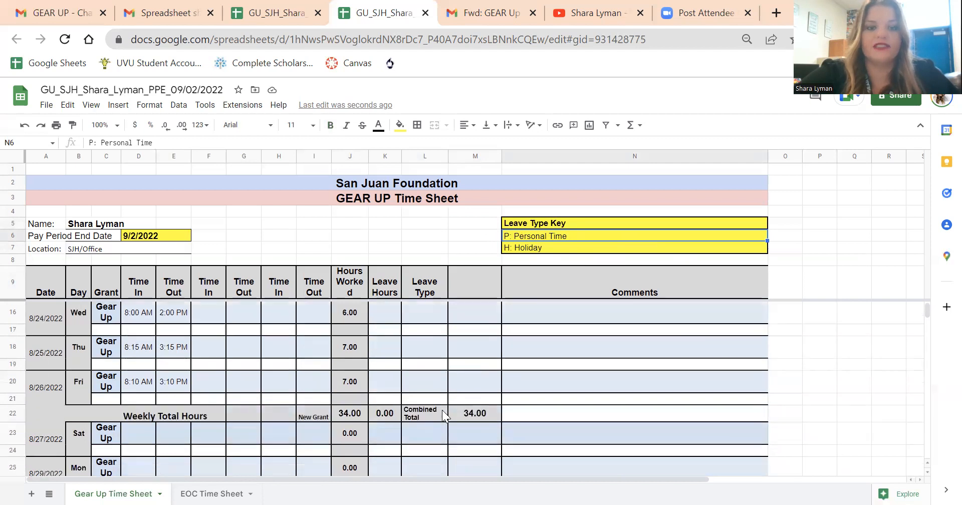
left_click_drag(209, 378, 132, 384)
key("Delete")
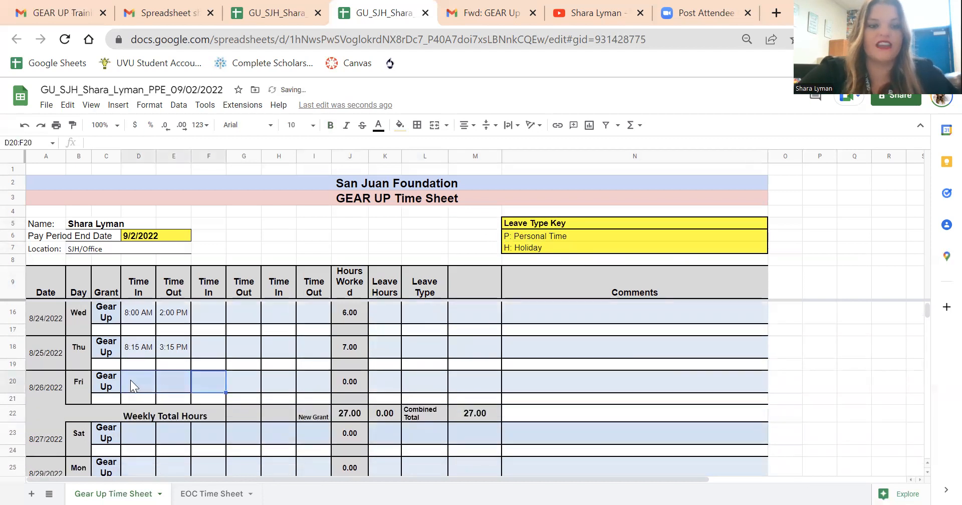
Step: Enter P in the Leave Hours cell for Friday 8/26/2022
left_click(373, 382)
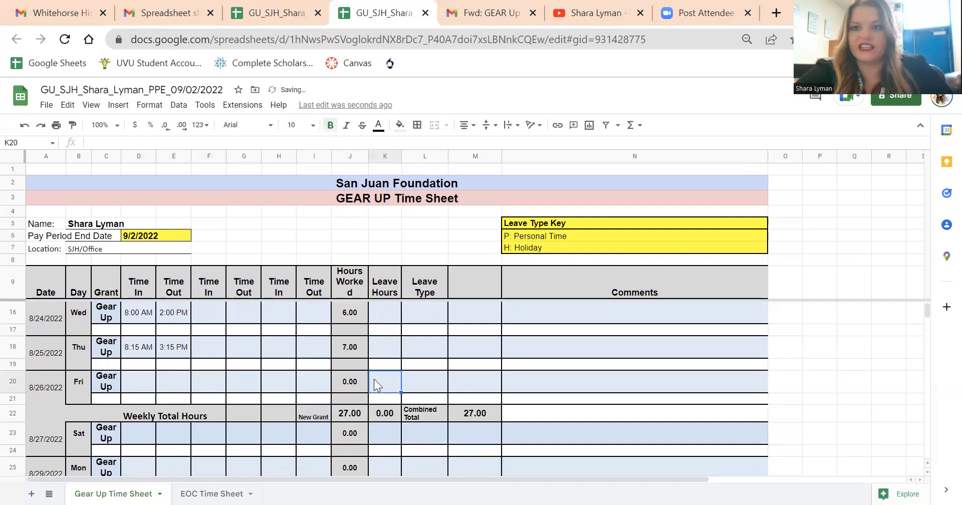
type("P")
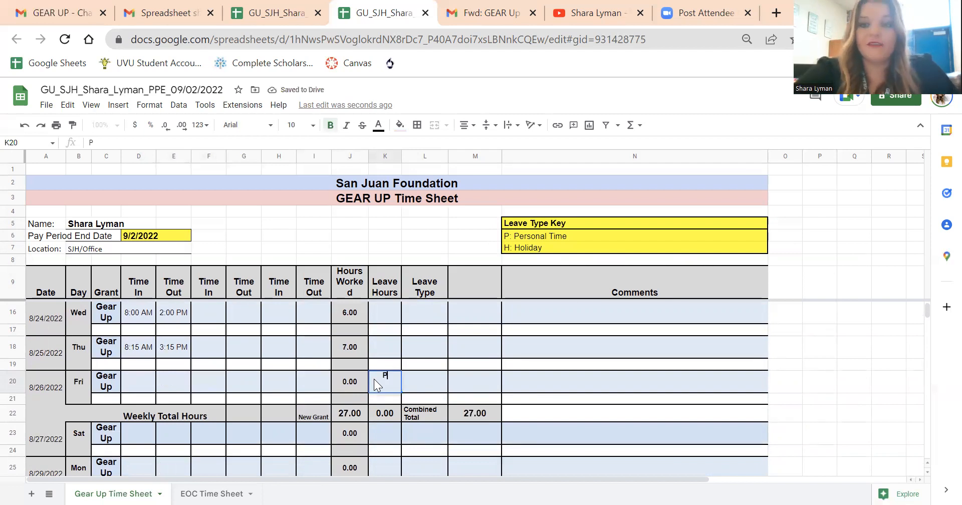
left_click(411, 384)
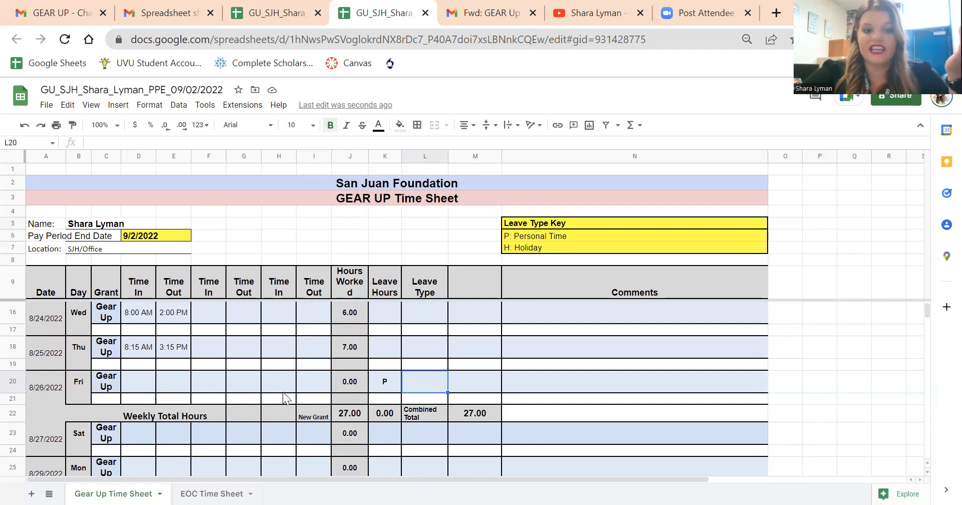
Step: Check the first week's total of hours worked with Friday taken as leave
left_click(343, 416)
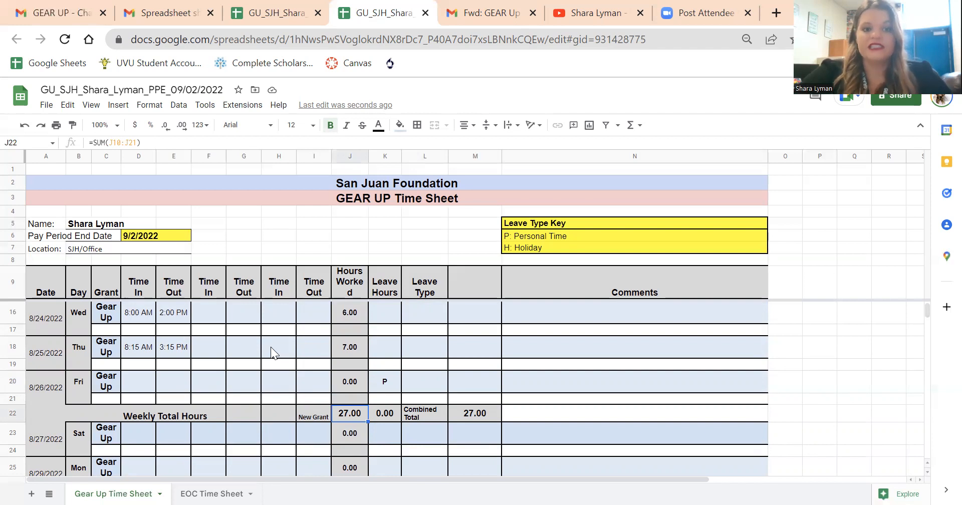
scroll(271, 346, "down", 1)
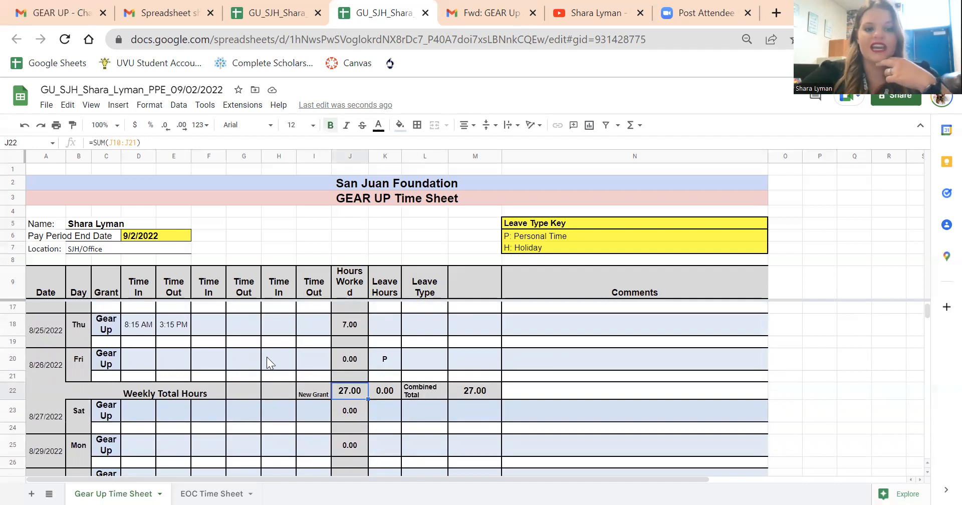
left_click(285, 342)
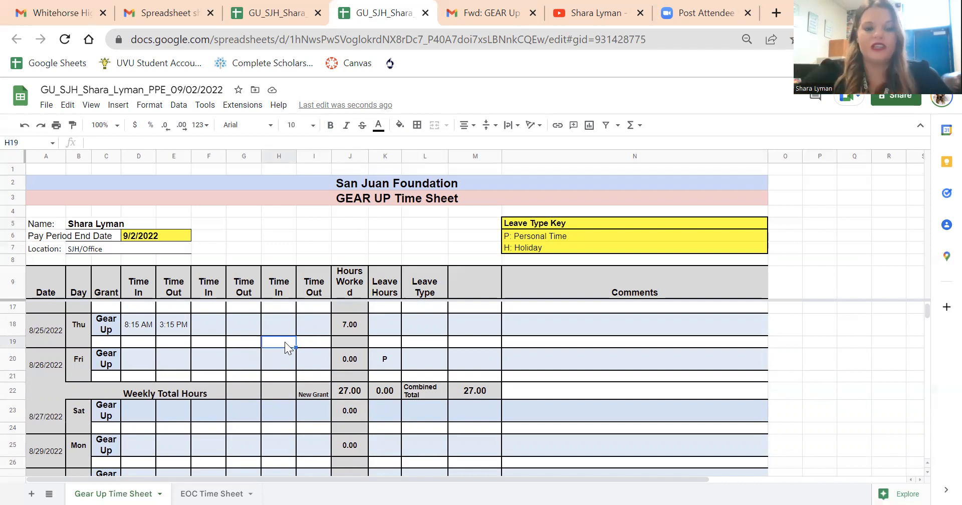
Step: Replace Friday 8/26/2022's Leave Hours entry with 5 and set its Leave Type to P
right_click(421, 361)
key("Escape")
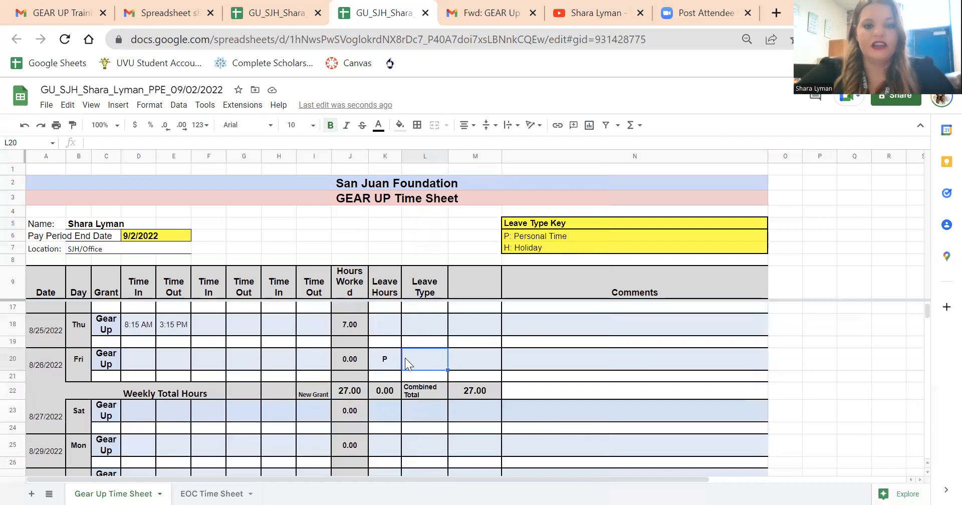
left_click(389, 358)
key("Delete")
type("5")
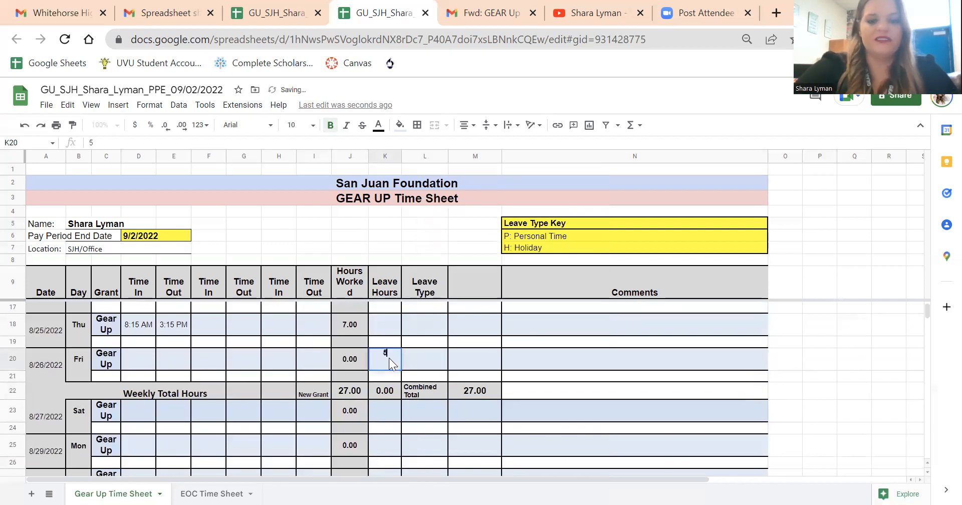
key("Tab")
type("P")
key("Tab")
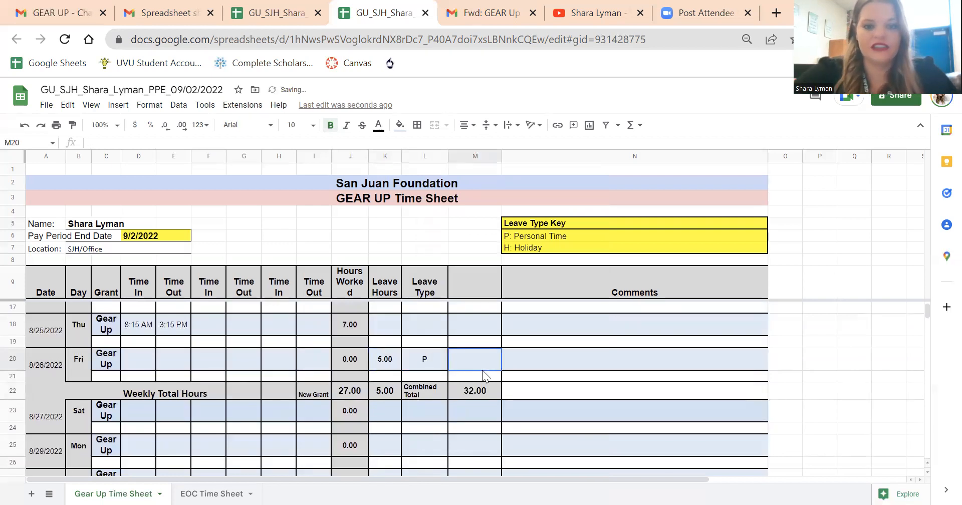
Step: Add the comment "Personal Time" for Friday 8/26/2022
left_click(511, 362)
type("Personal Time")
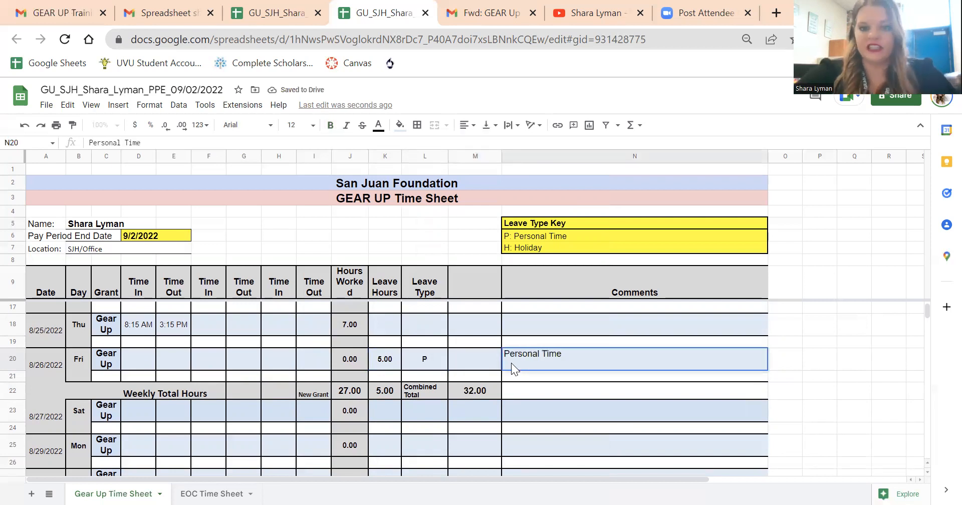
key("Return")
Step: Inspect the first week's total formulas for hours worked, leave hours and the combined total
left_click(384, 397)
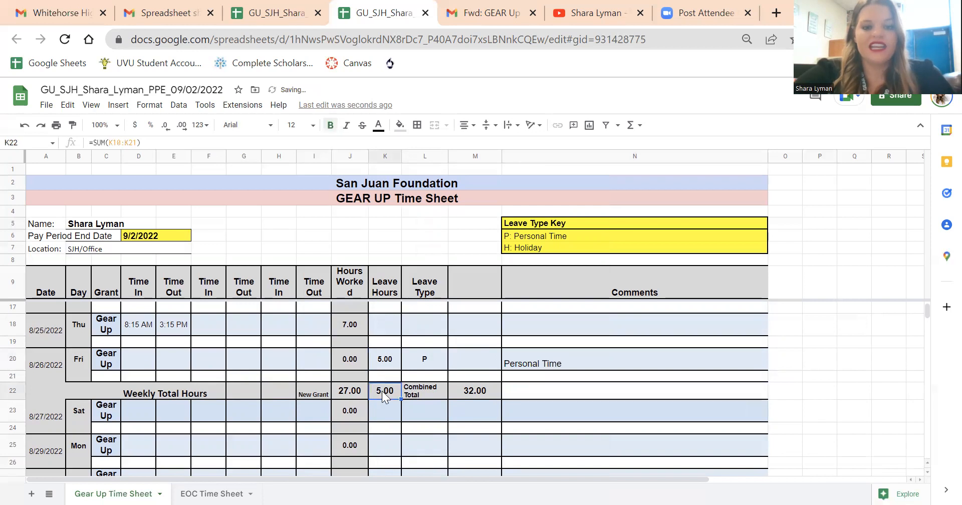
left_click(347, 390)
left_click(387, 393)
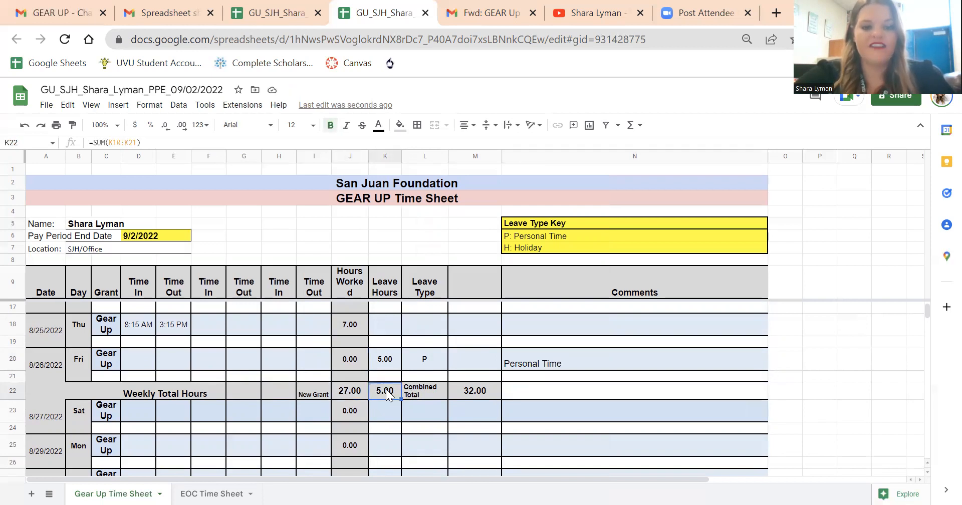
left_click(487, 388)
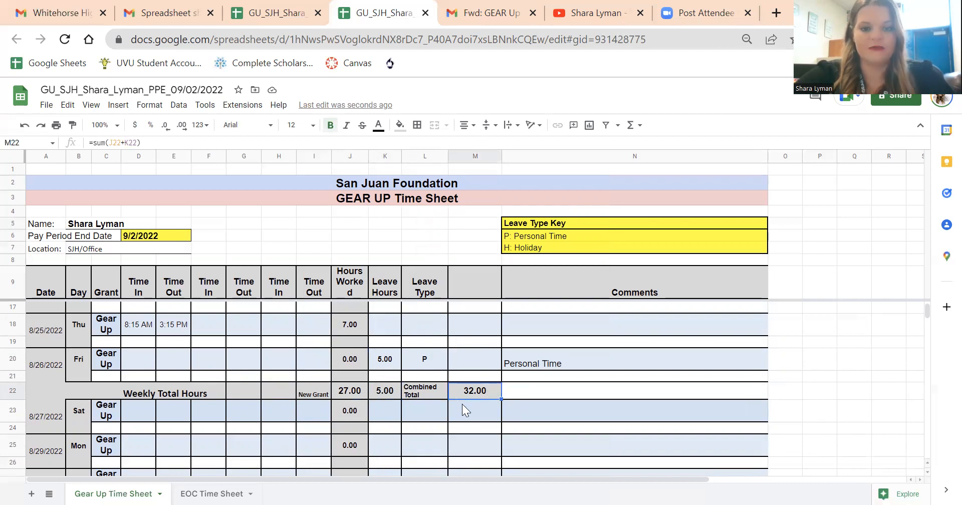
Step: Change Friday 8/26/2022's Leave Type to H and replace its comment with "Labor Day"
left_click(428, 360)
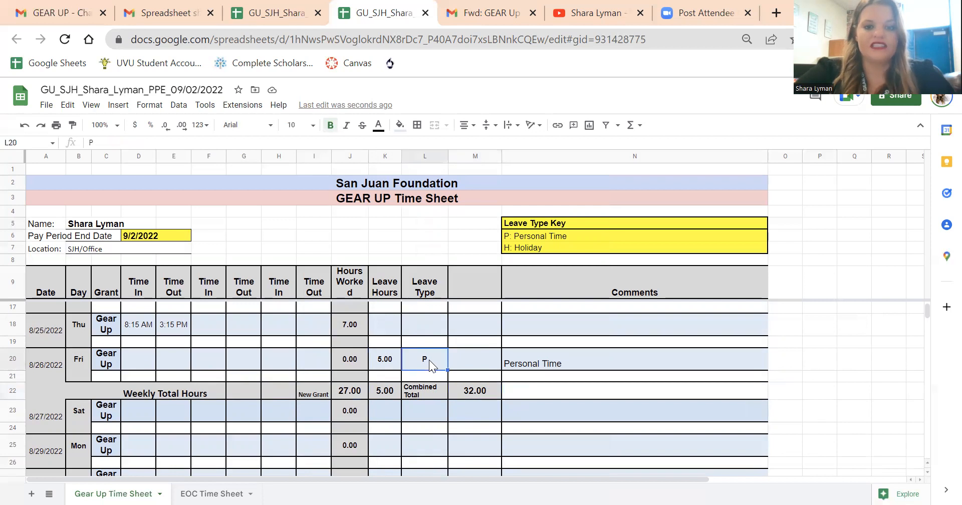
type("H")
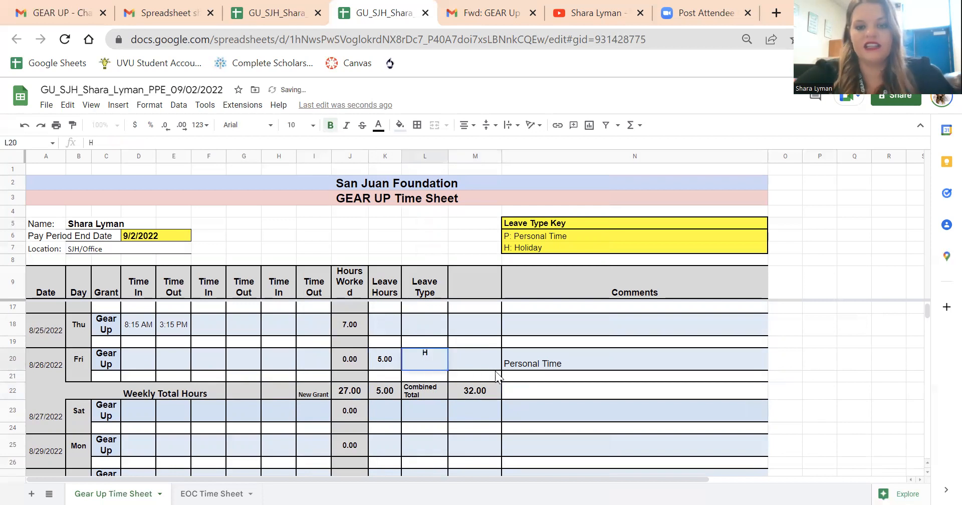
left_click(509, 369)
triple_click(566, 359)
type("Labor Day")
left_click(464, 361)
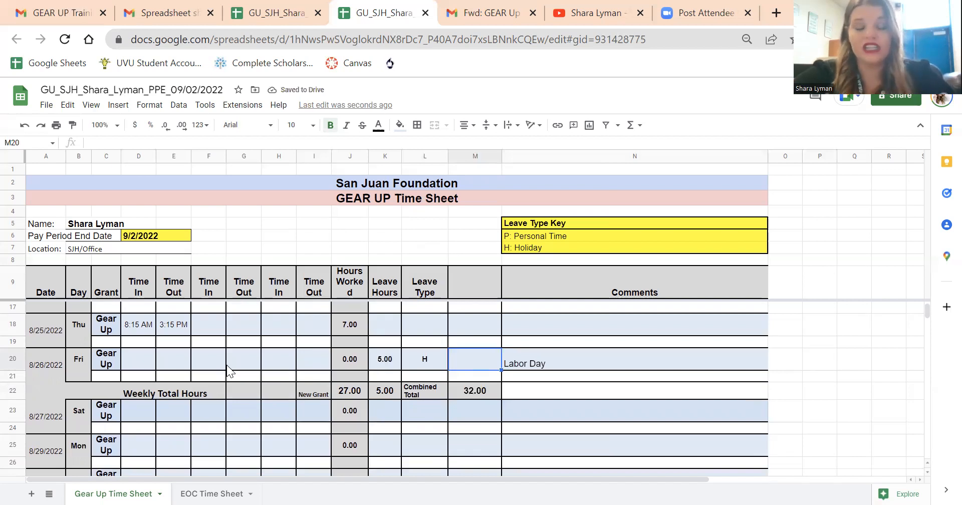
Step: Look over the second week's daily rows from 8/27/2022 to 9/2/2022, down to the weekly and overall totals
scroll(226, 367, "down", 1)
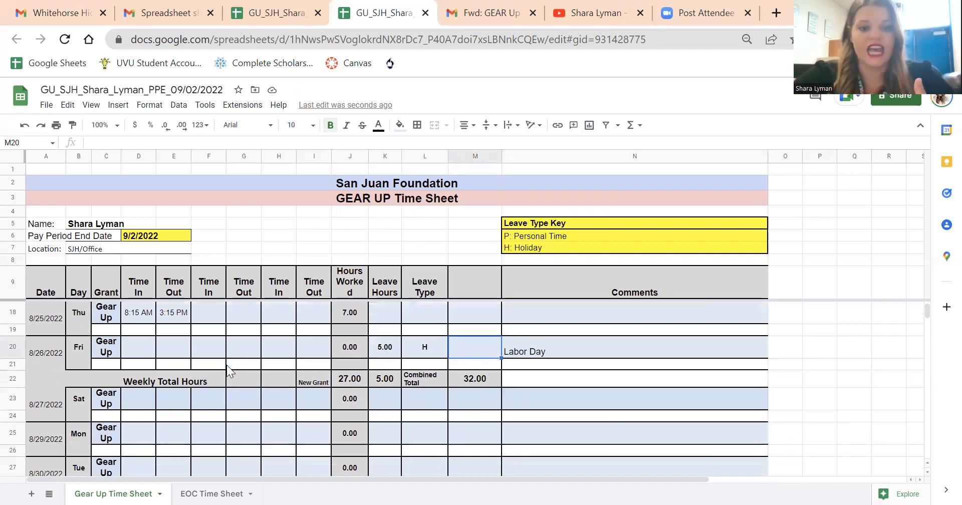
scroll(226, 370, "down", 1)
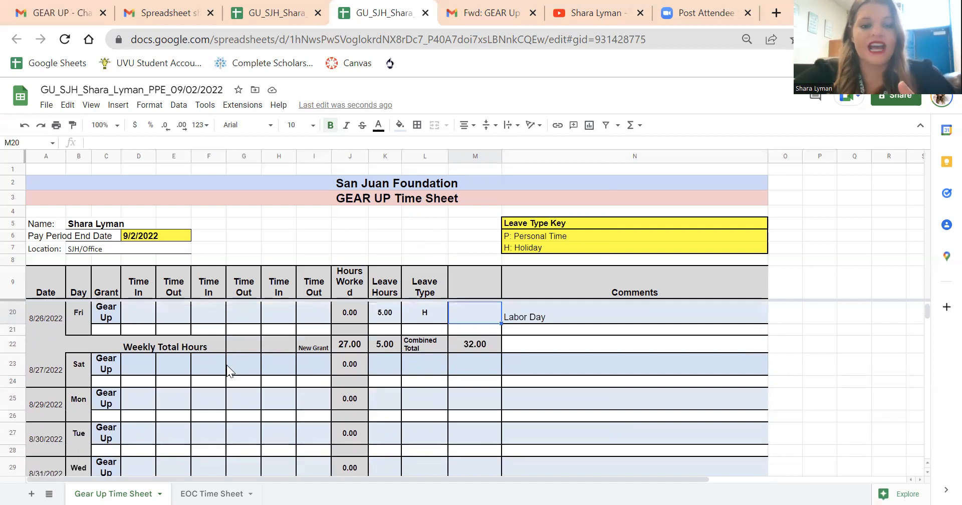
scroll(196, 411, "down", 1)
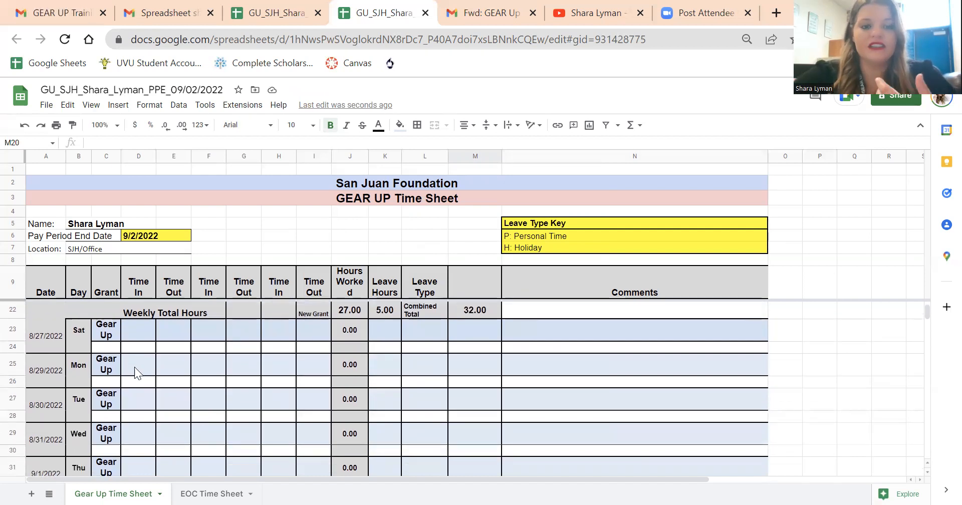
scroll(134, 371, "down", 1)
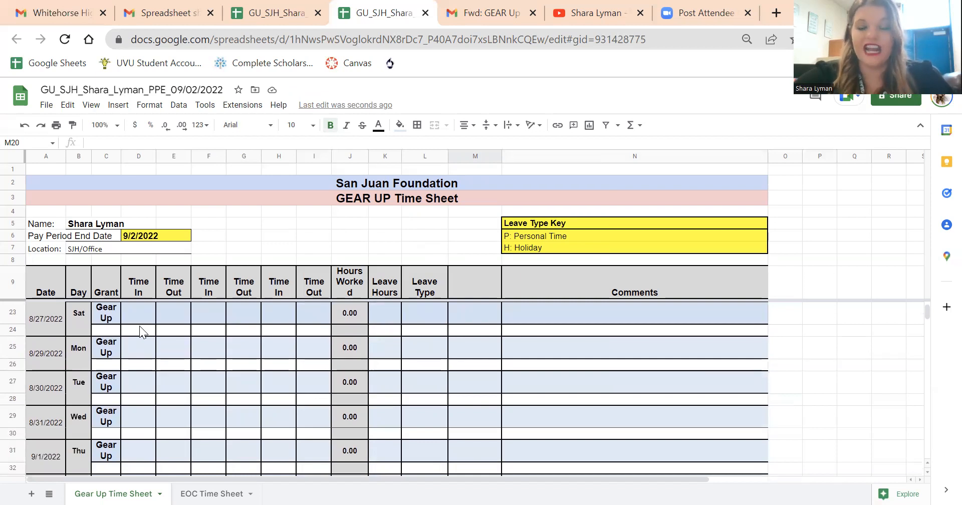
scroll(139, 325, "down", 5)
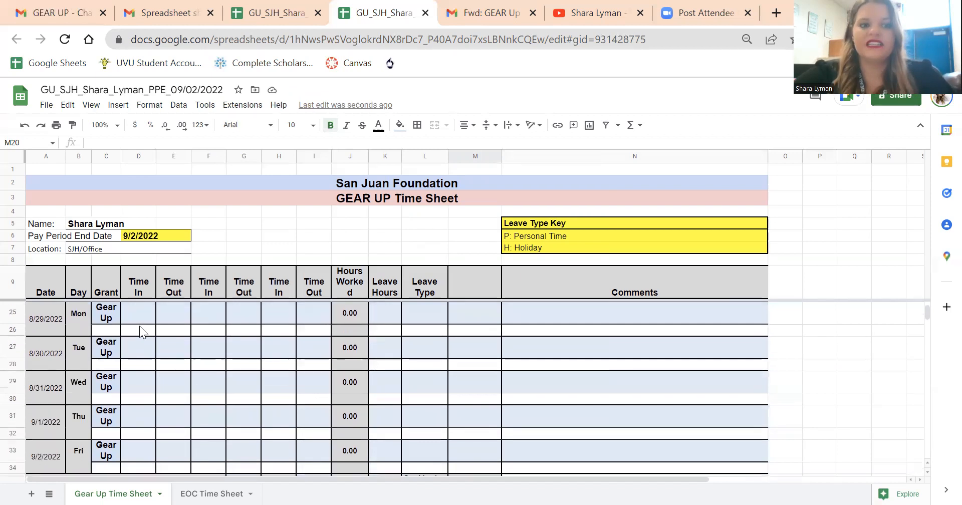
scroll(138, 325, "up", 3)
scroll(139, 325, "down", 1)
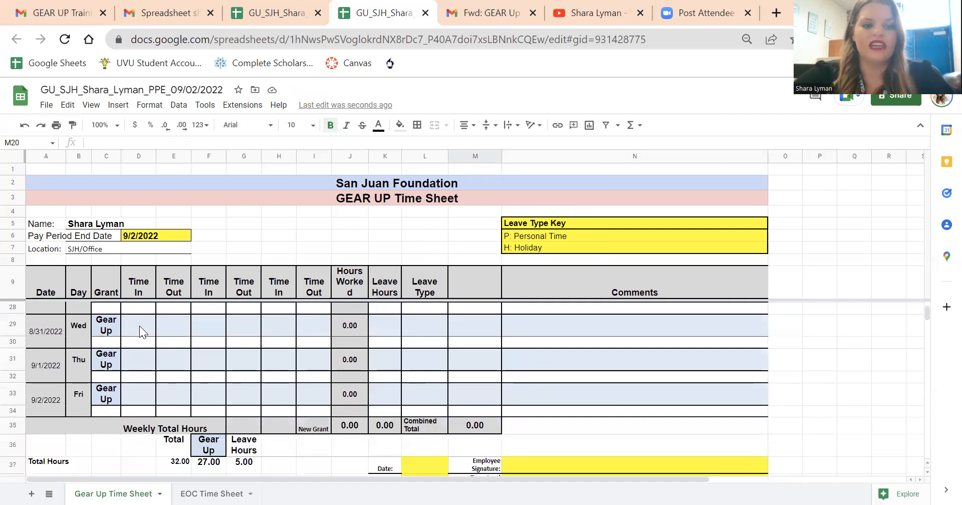
Step: Enter Thursday 9/1/2022's times as 8:00 AM to 10:00 AM and 12:00 PM to 4:00 PM
left_click(135, 398)
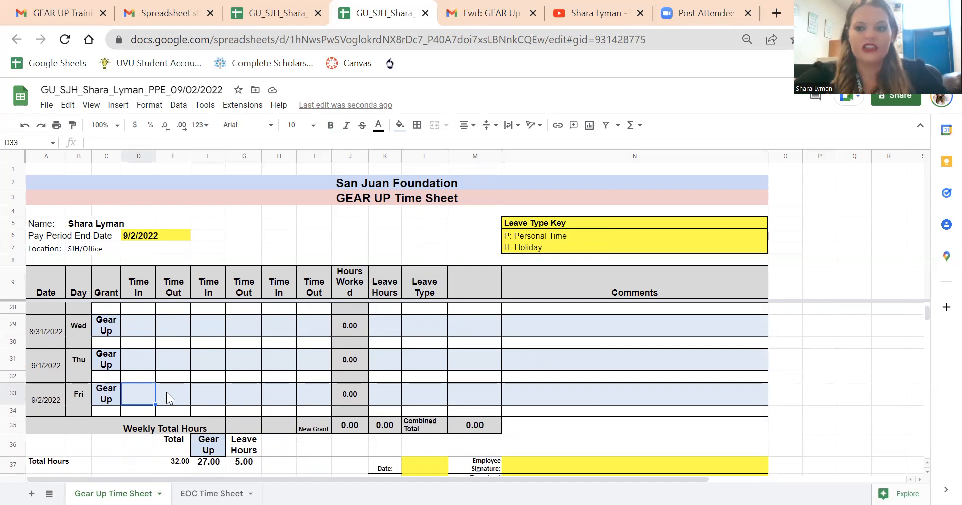
left_click(137, 358)
type("8 am")
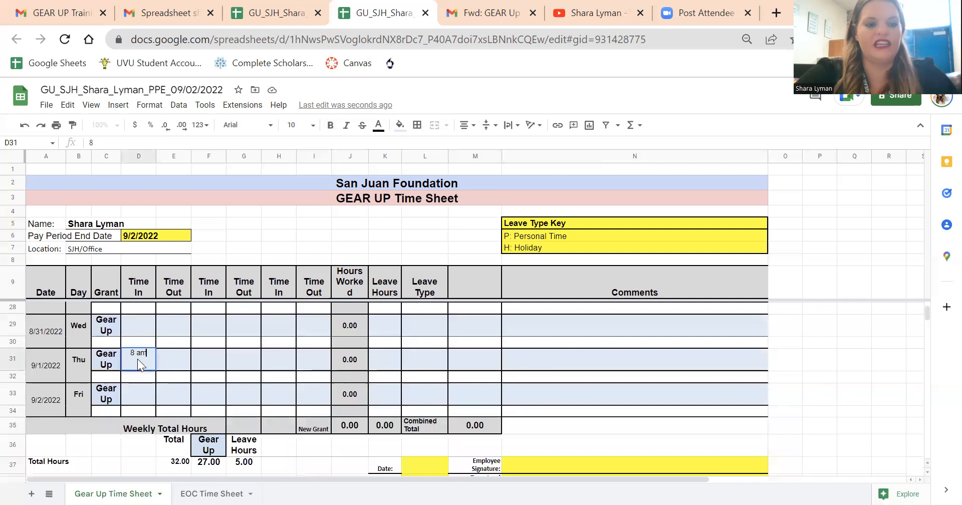
key("Tab")
type("10 am")
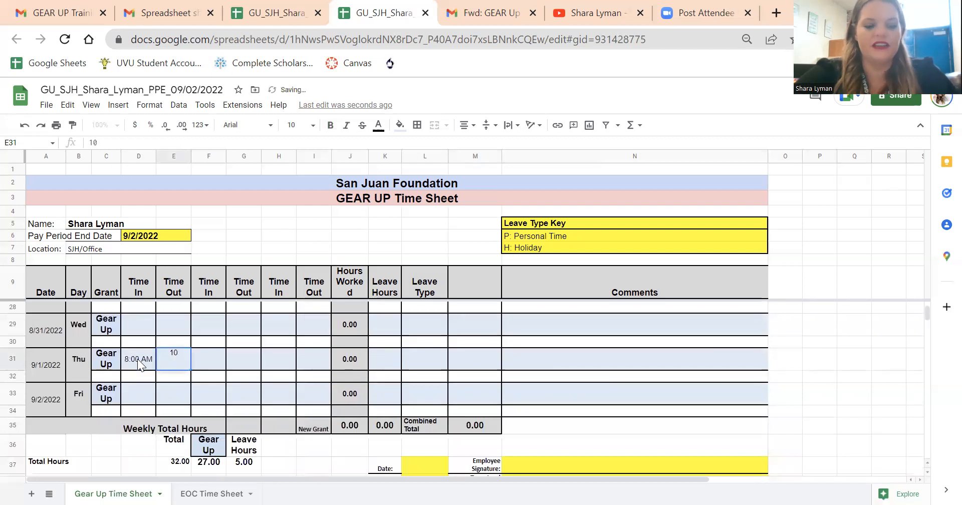
key("Tab")
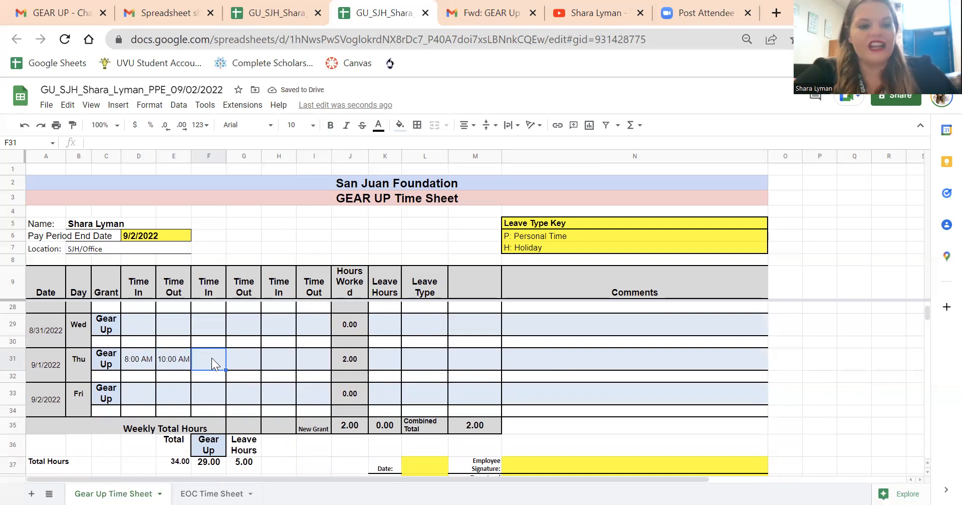
type("12 pm")
key("Tab")
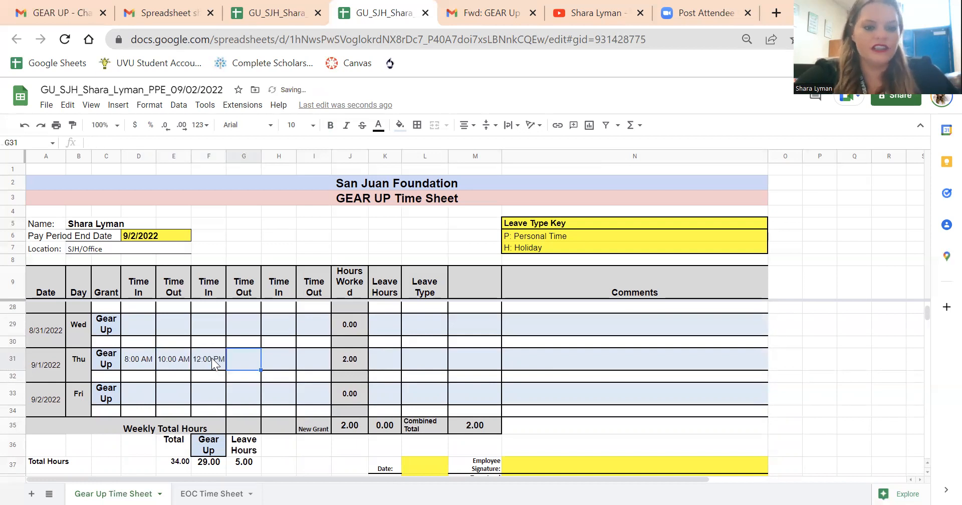
type("4 pm")
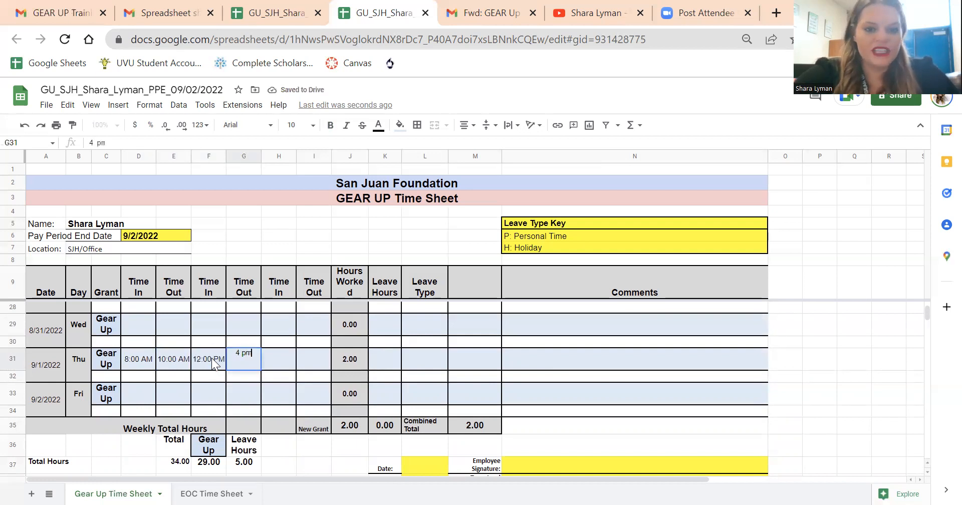
key("Tab")
Step: Enter Friday 9/2/2022's times as 8:00 AM in and 1:00 PM out
left_click(138, 394)
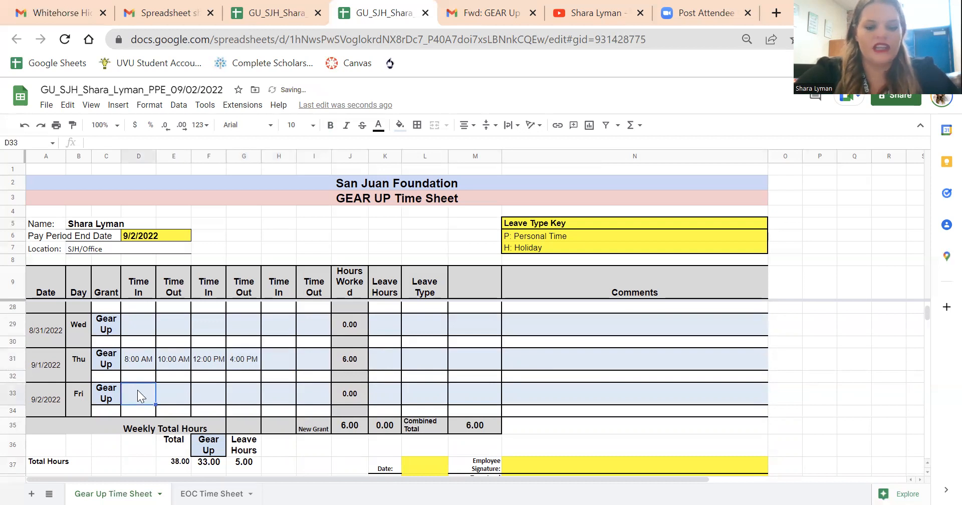
type("8 am")
key("Tab")
type("1 pm")
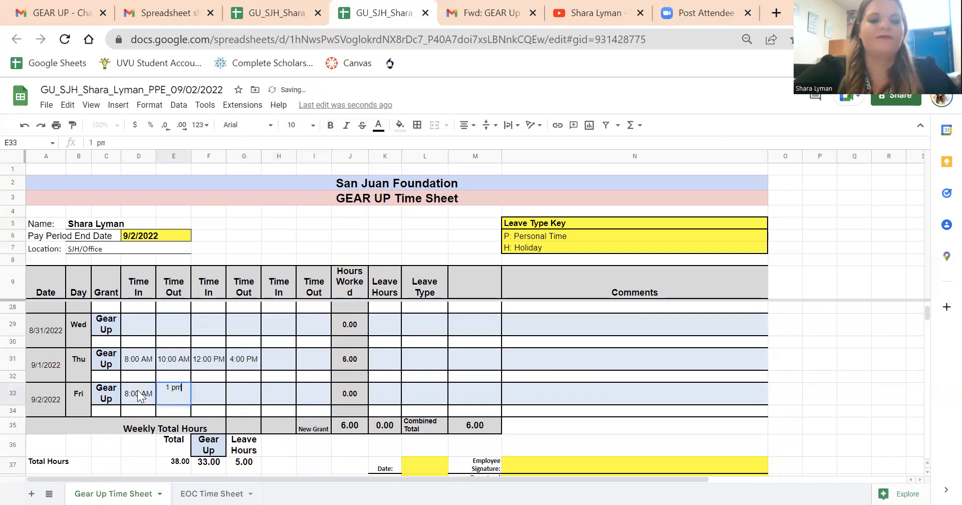
left_click(276, 386)
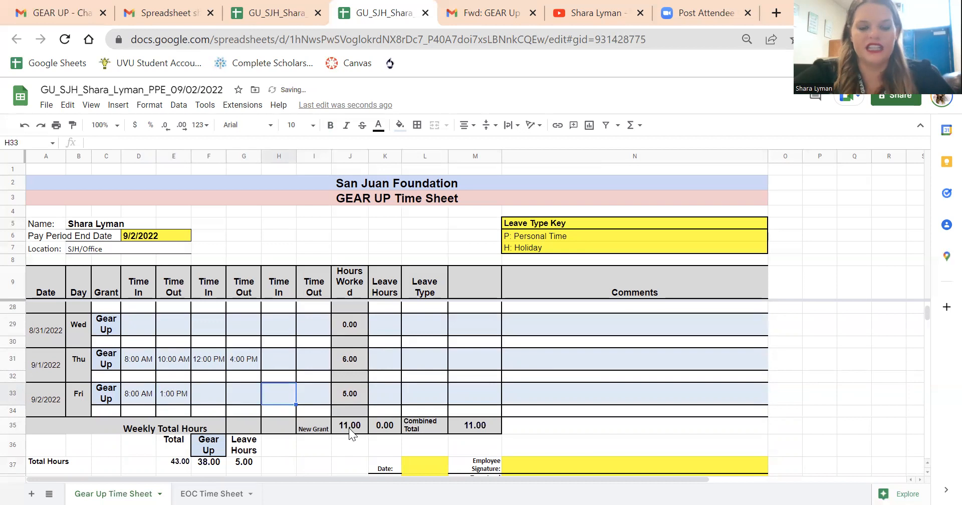
Step: Review the Pay Rate row in the summary below the weekly totals
scroll(349, 428, "down", 3)
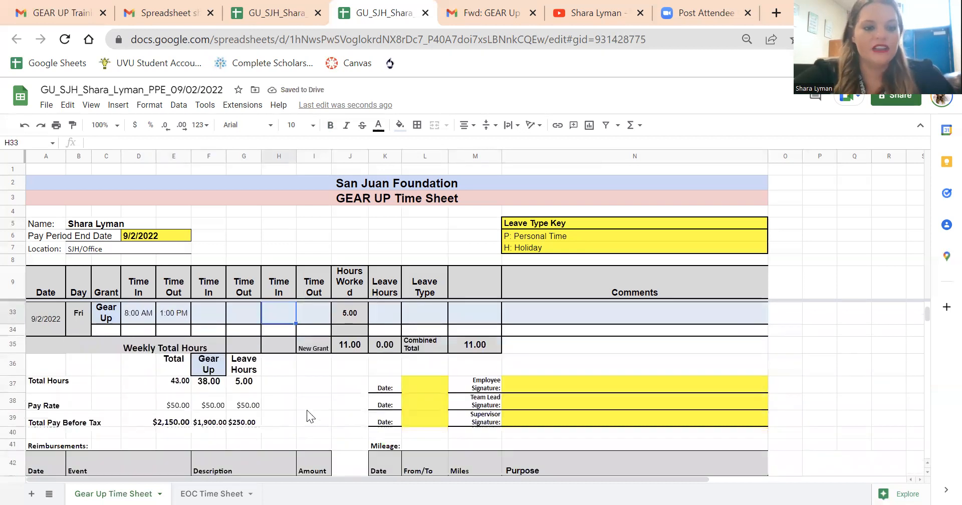
left_click_drag(42, 406, 259, 413)
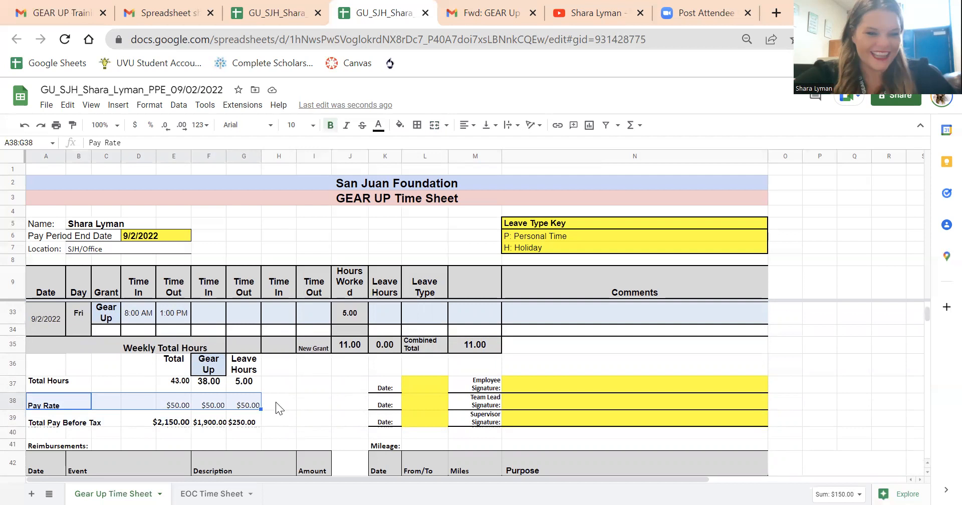
left_click(277, 399)
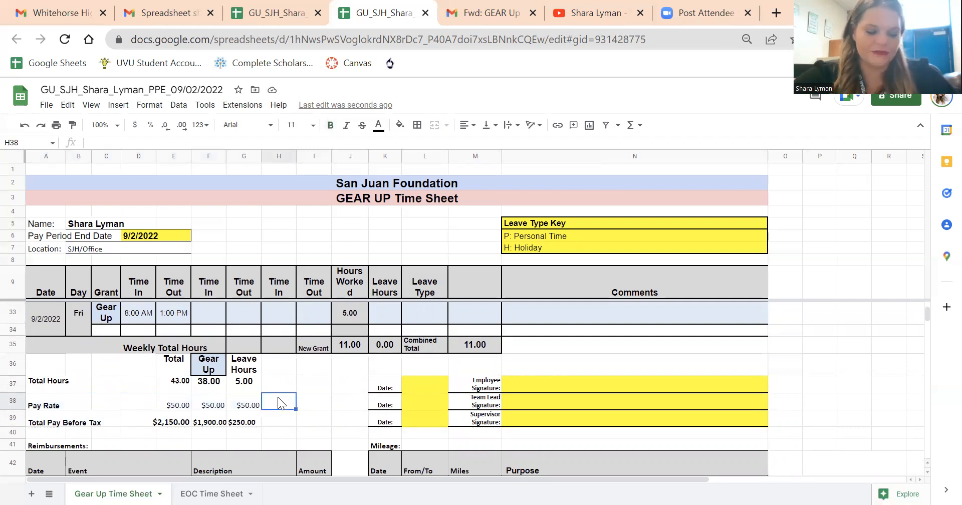
Step: Trace the overall Total Hours formula back to the hours-worked totals of both weeks
left_click(175, 382)
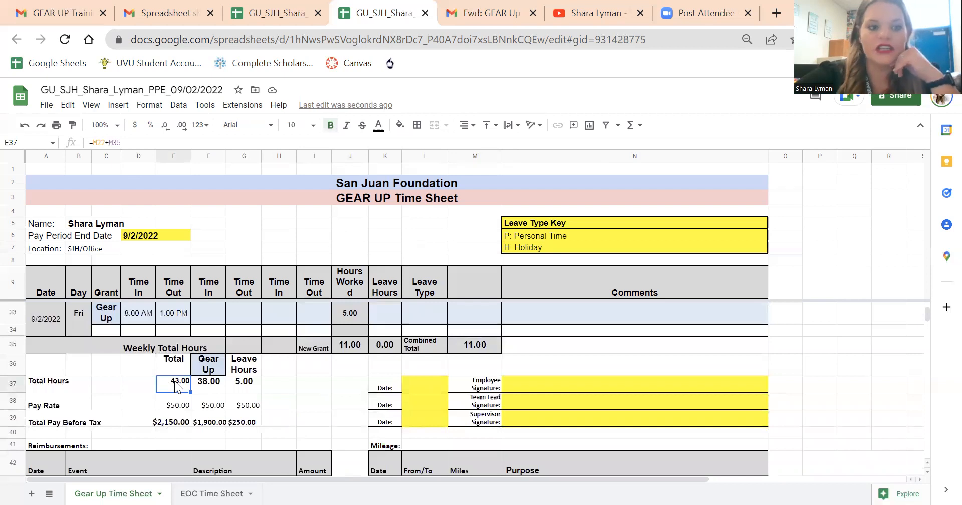
scroll(174, 381, "up", 2)
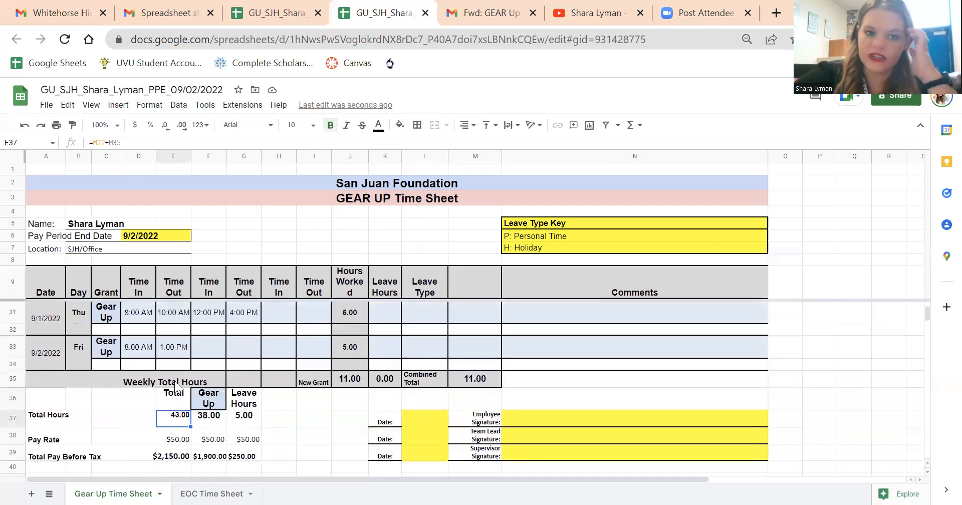
left_click(350, 395)
scroll(349, 395, "up", 5)
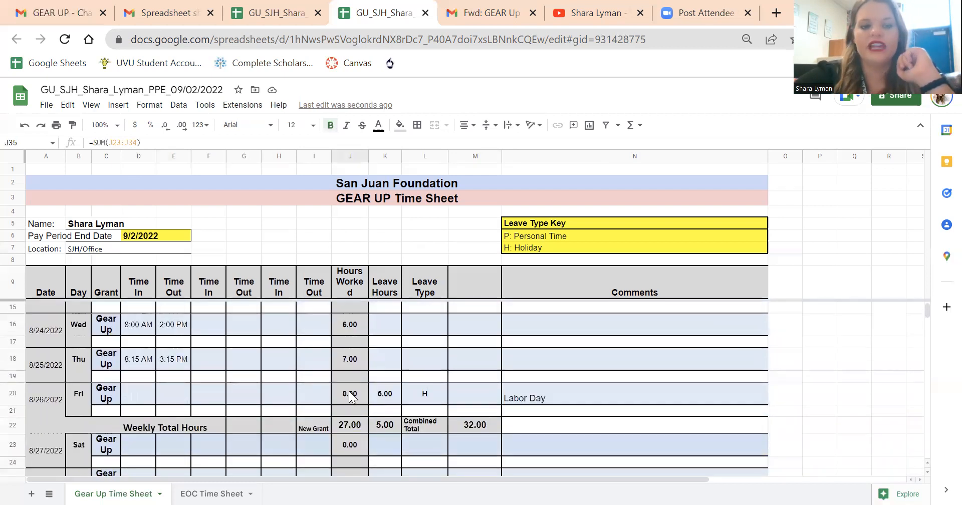
left_click(358, 428)
scroll(357, 427, "down", 7)
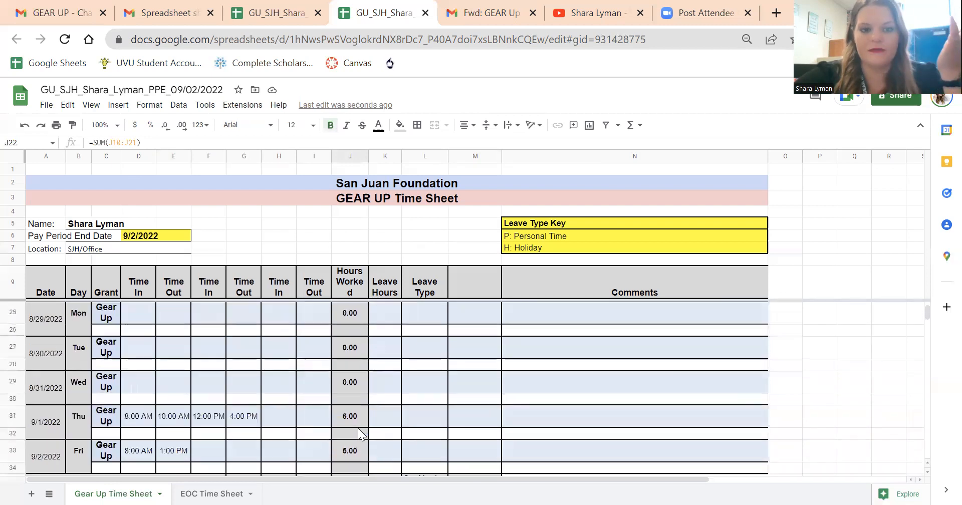
Step: Inspect the Total Hours formulas for the Total, Gear Up and Leave Hours columns
left_click(175, 353)
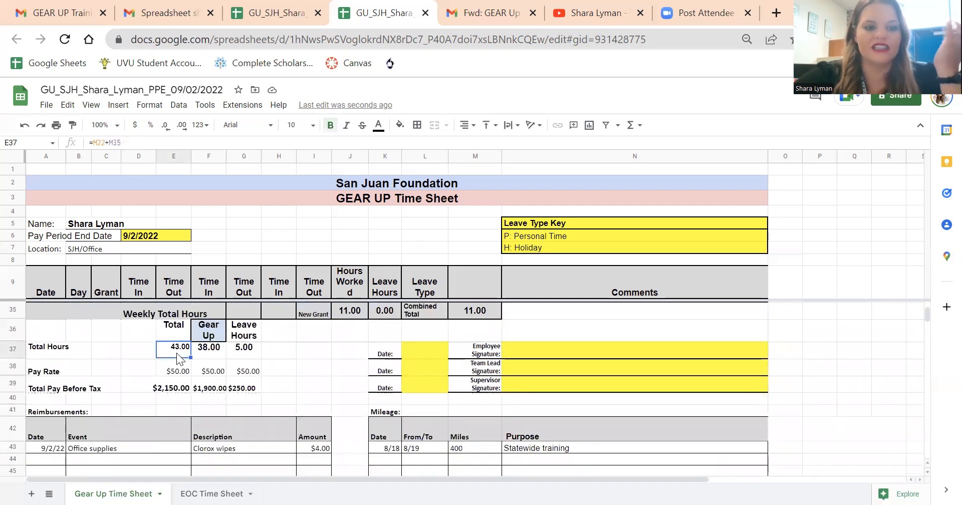
left_click(206, 355)
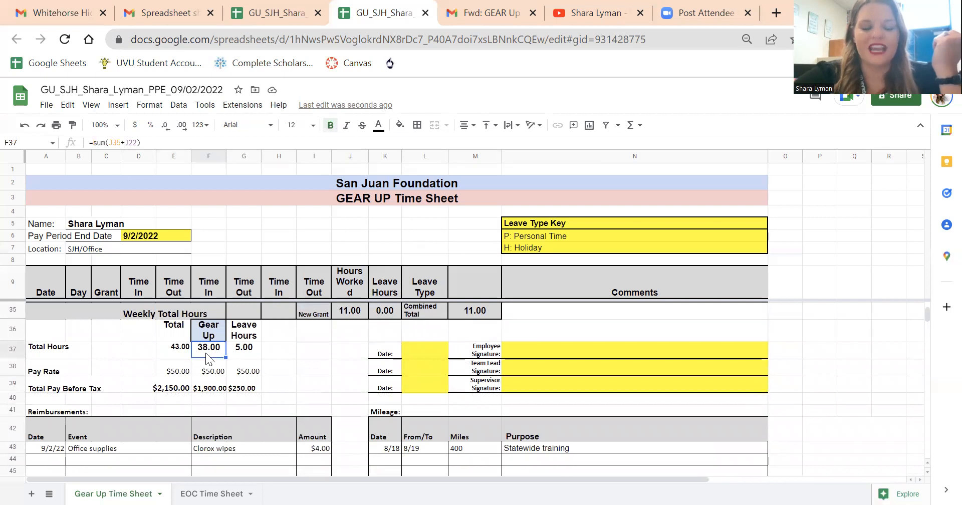
left_click(239, 355)
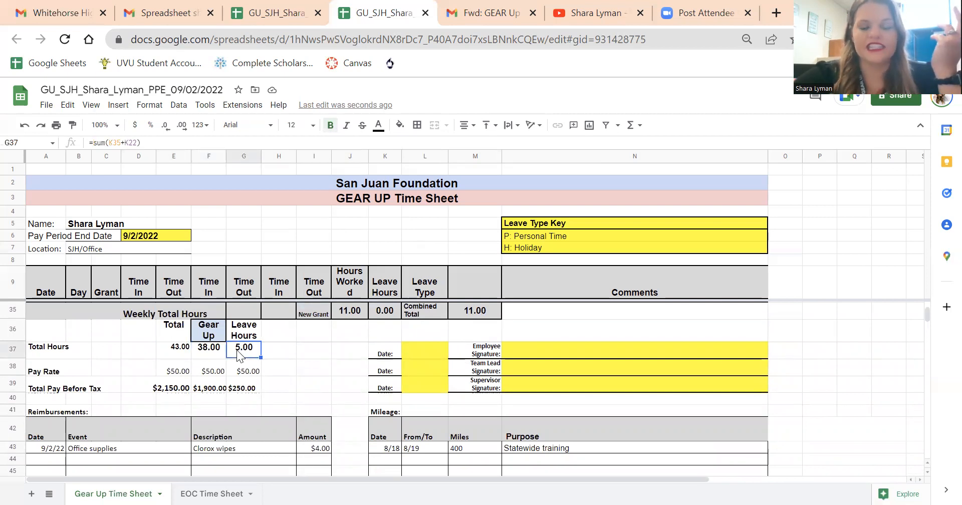
left_click(279, 346)
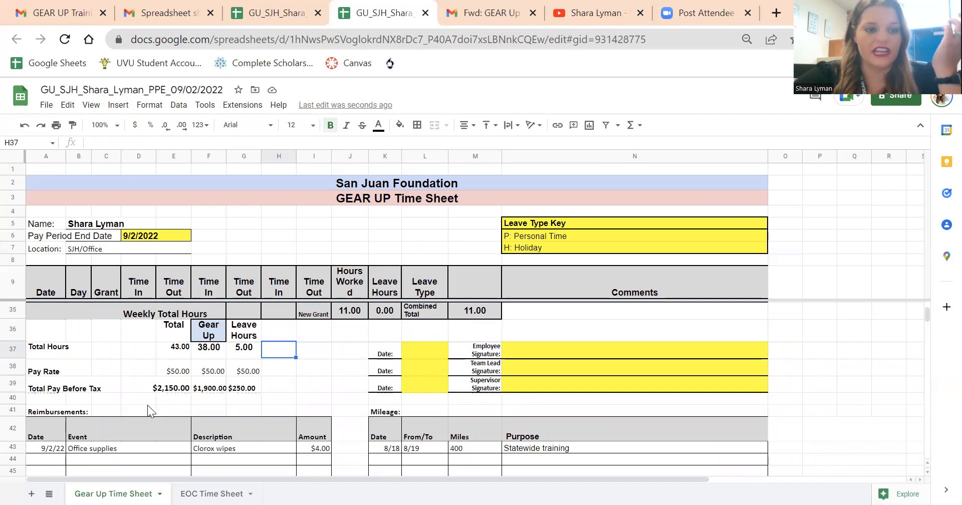
Step: Examine the Total Pay Before Tax row and the formula behind its overall total
left_click_drag(150, 383, 264, 381)
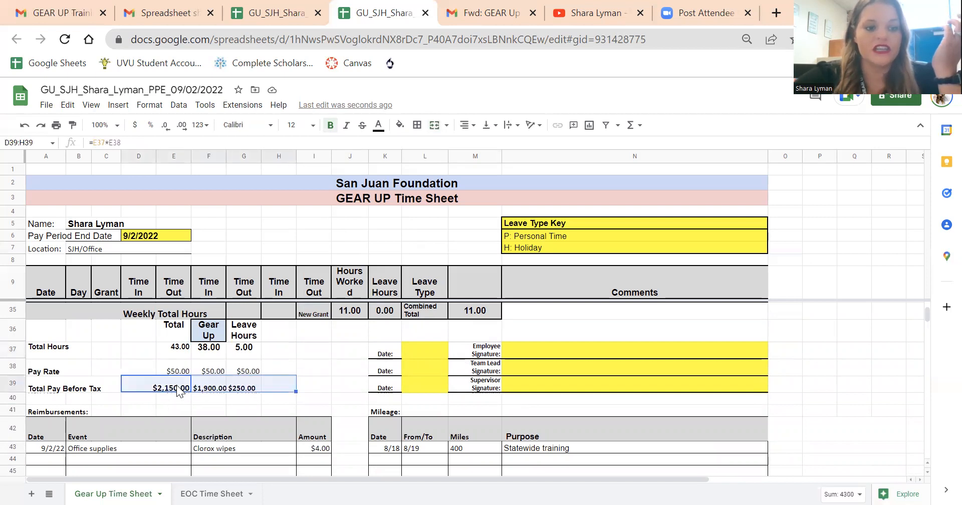
left_click(154, 384)
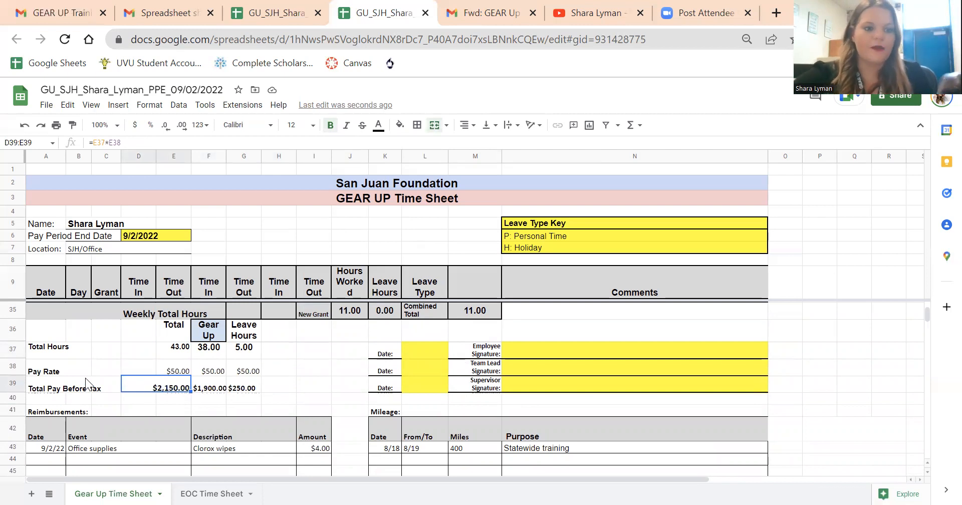
left_click(245, 400)
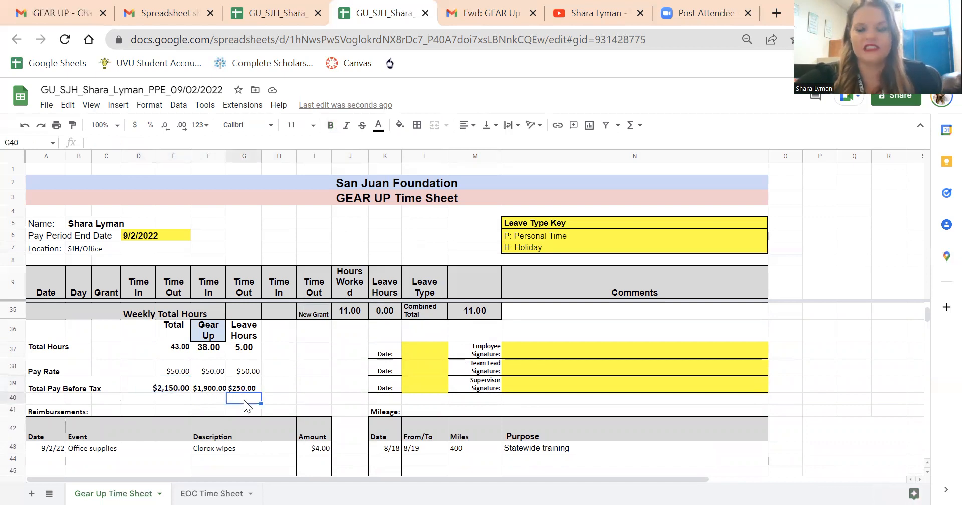
Step: Clear the old office supplies entry from Reimbursements and the Statewide training entry from Mileage
left_click_drag(42, 448, 541, 452)
key("Delete")
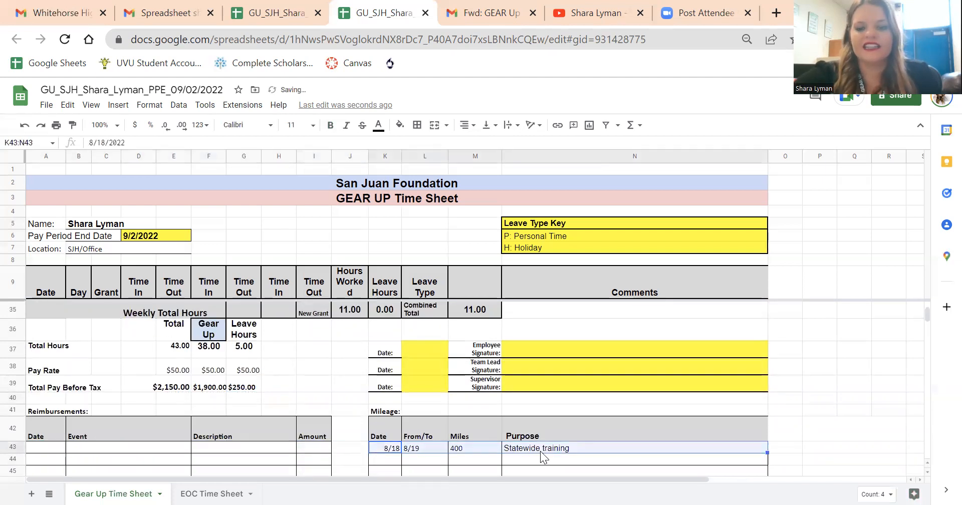
key("Delete")
scroll(245, 374, "down", 1)
left_click(98, 405)
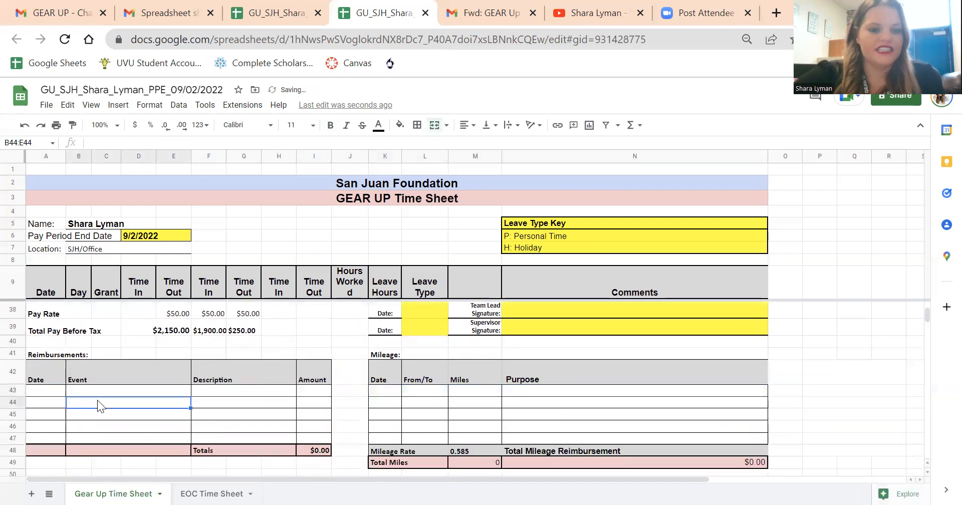
Step: Start the first reimbursement entry with the date 8/26/22 and the event "Office Supplies"
scroll(153, 417, "down", 1)
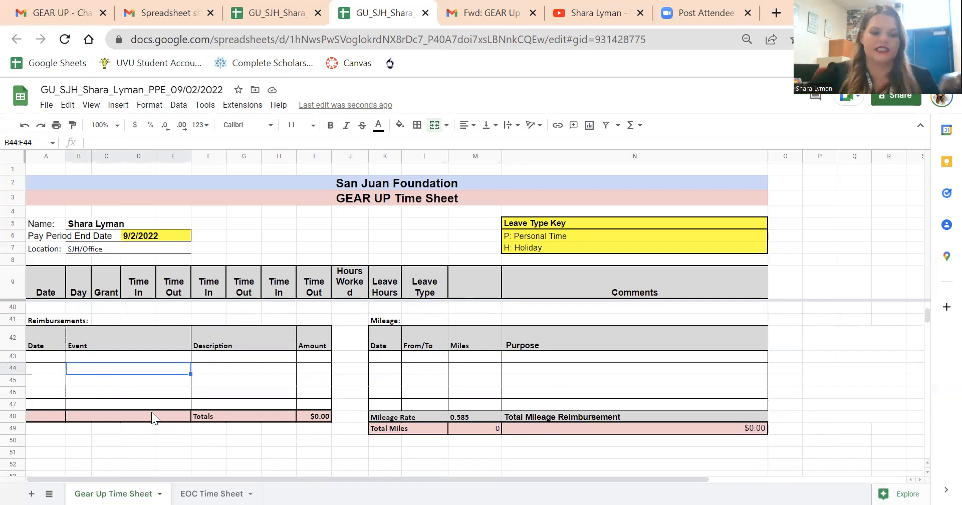
left_click(33, 357)
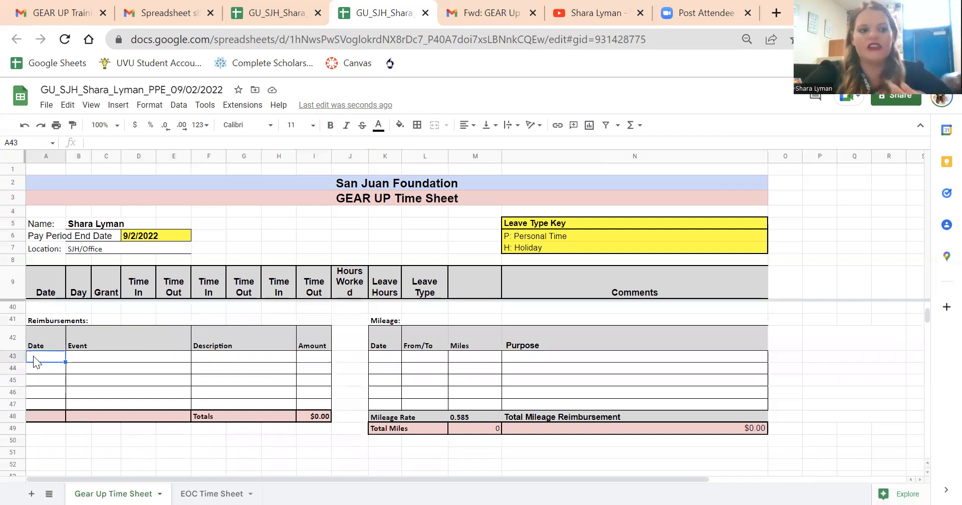
type("9")
key("BackSpace")
type("8/26/22")
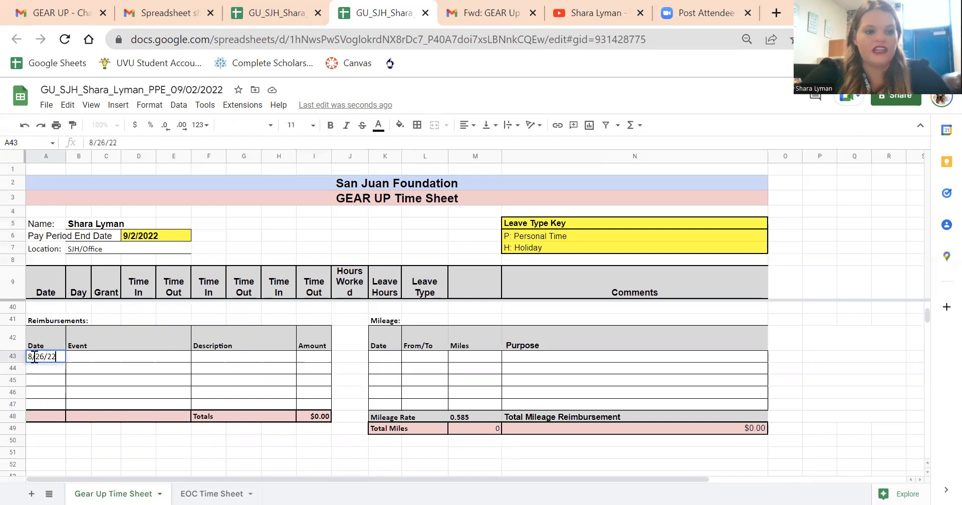
left_click(73, 358)
type("Office Supplies")
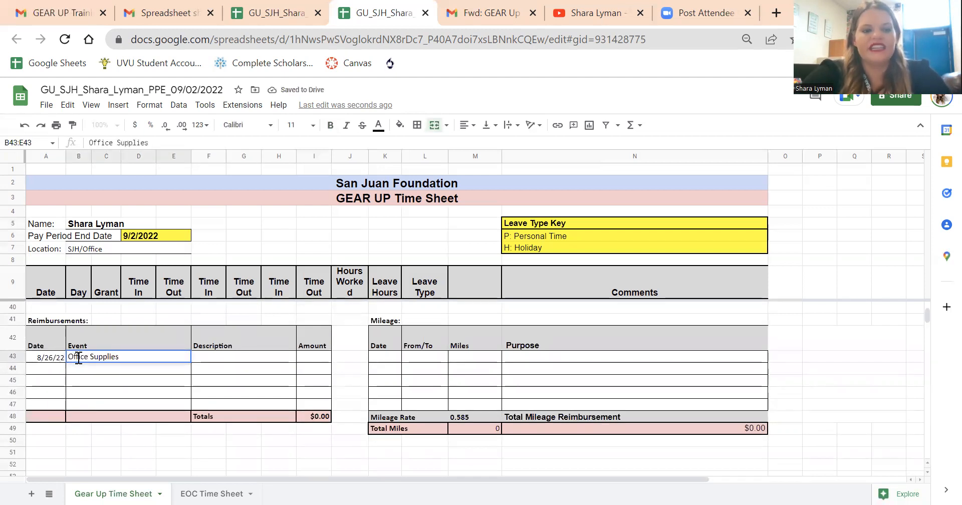
Step: Complete the office supplies reimbursement with the description "Clorox Wipes" and an amount of $4.00
left_click(205, 356)
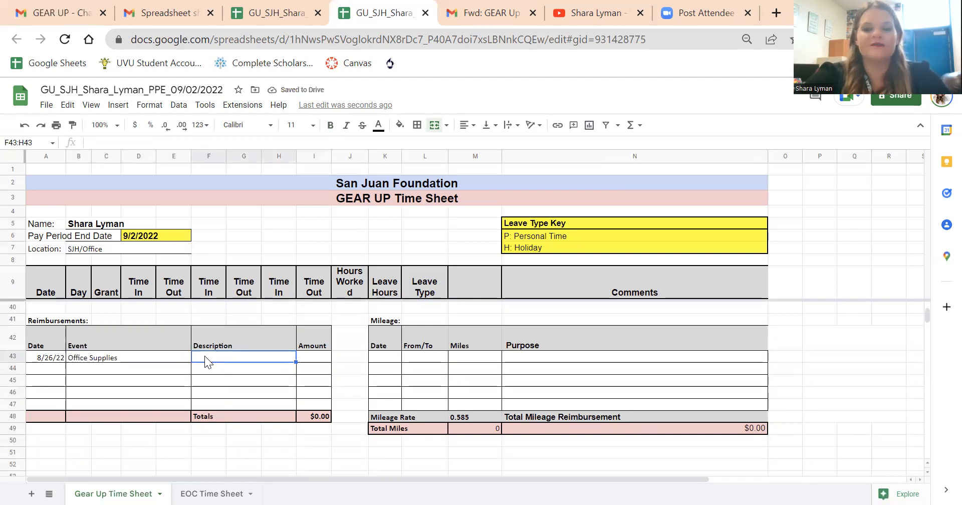
left_click(168, 361)
left_click(247, 361)
type("Clorox Wipes")
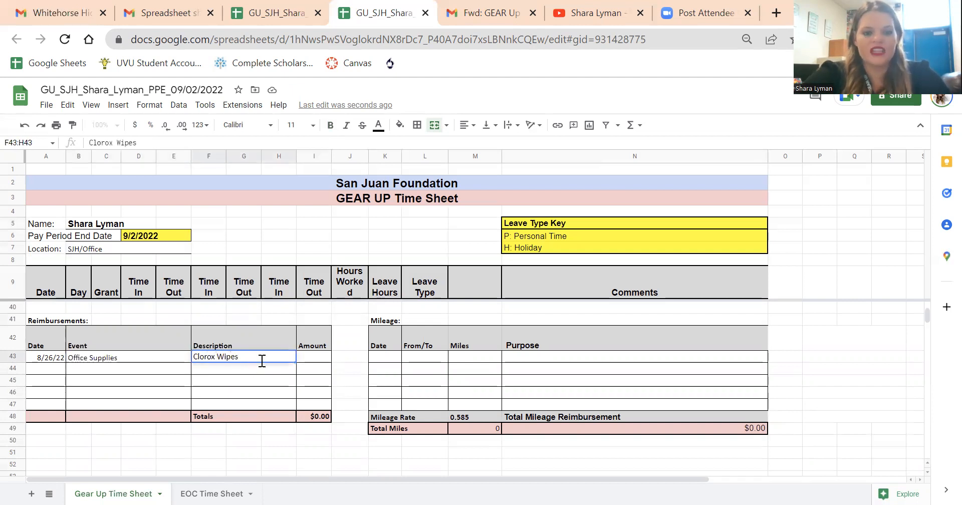
left_click(307, 361)
type("$4")
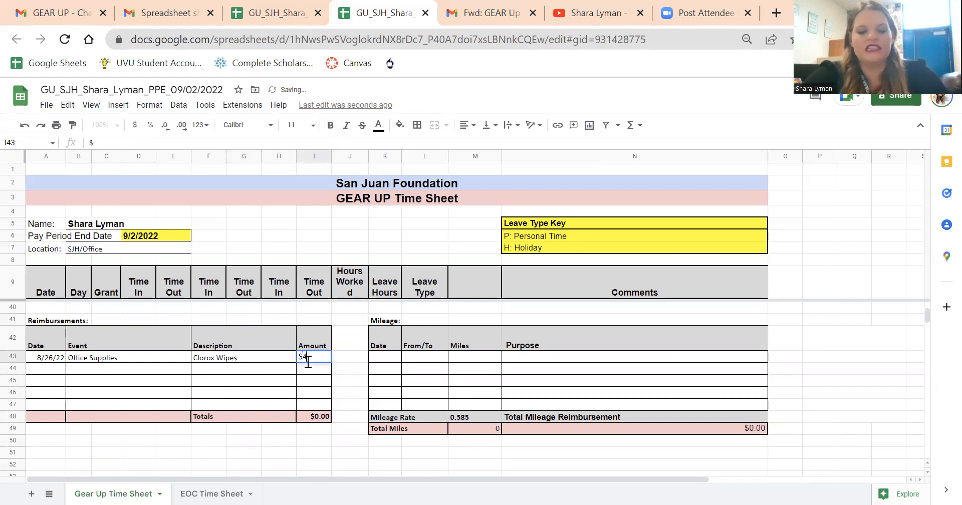
type(".00")
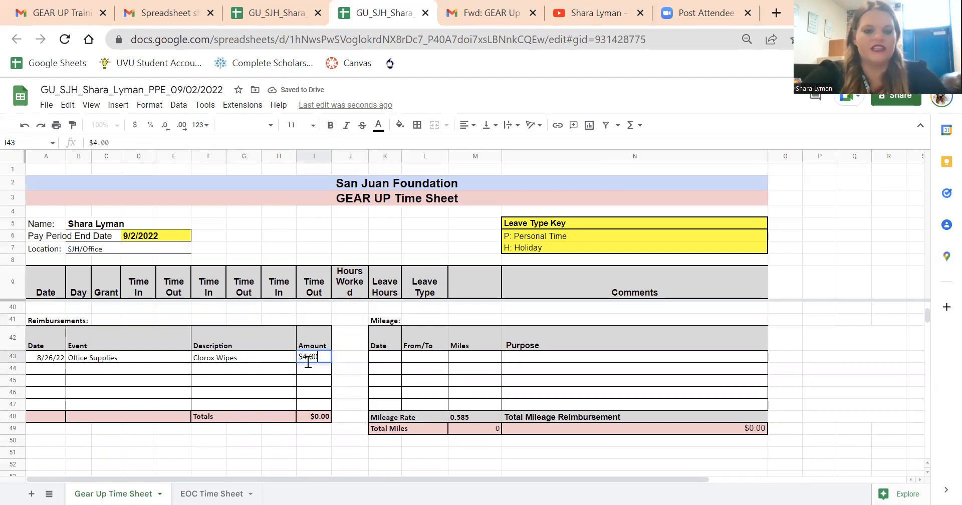
left_click(351, 379)
Step: Inspect the reimbursement total's formula and review the whole Reimbursements table
left_click(310, 415)
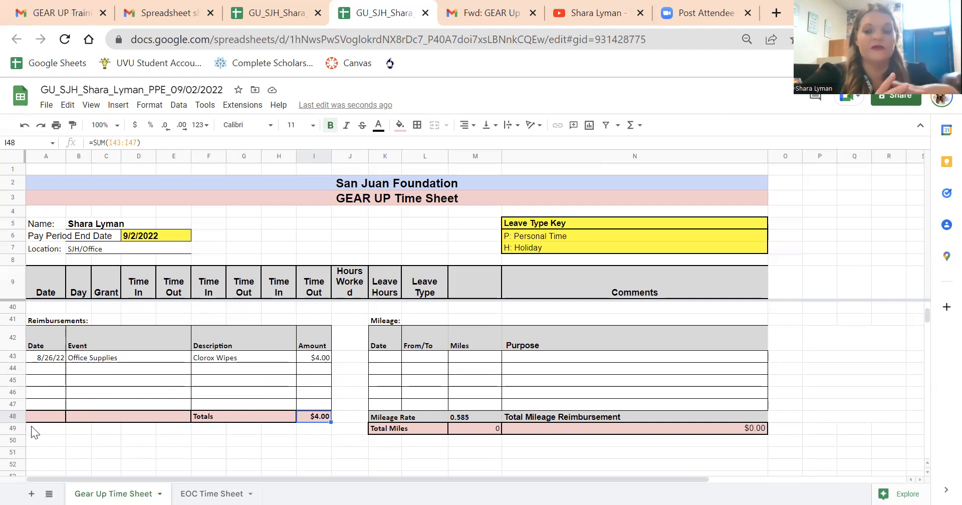
left_click_drag(34, 333, 319, 416)
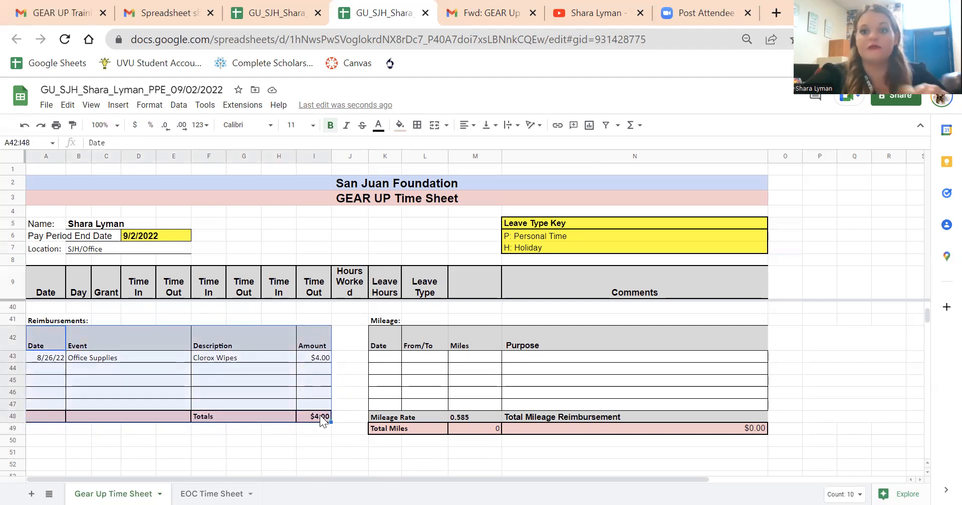
Step: Check the mileage rate and start the first mileage entry with the date 8/29 and "8/20" under From/To
left_click(385, 356)
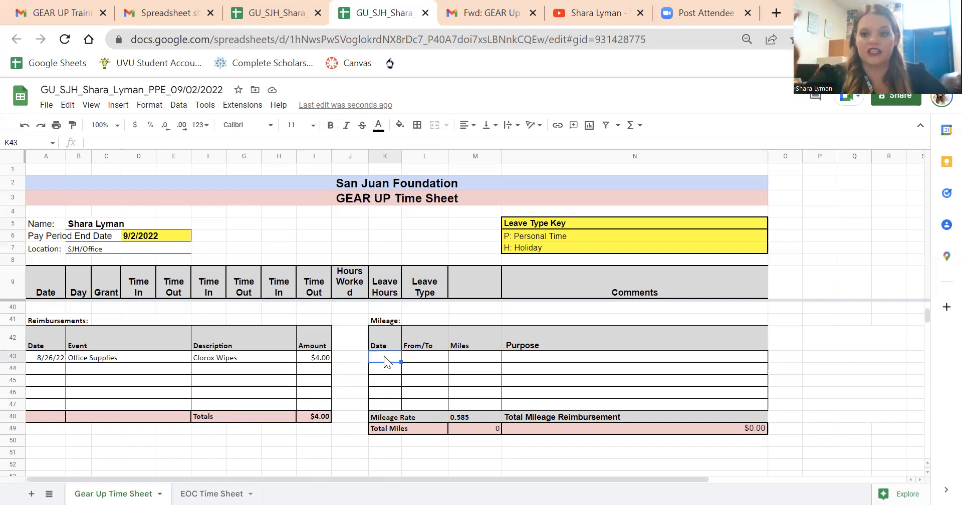
left_click(481, 416)
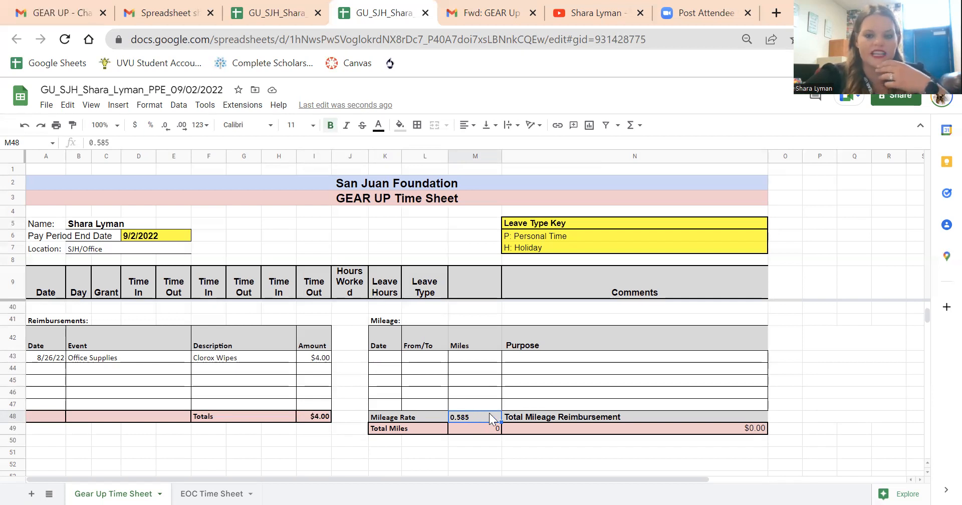
left_click(388, 355)
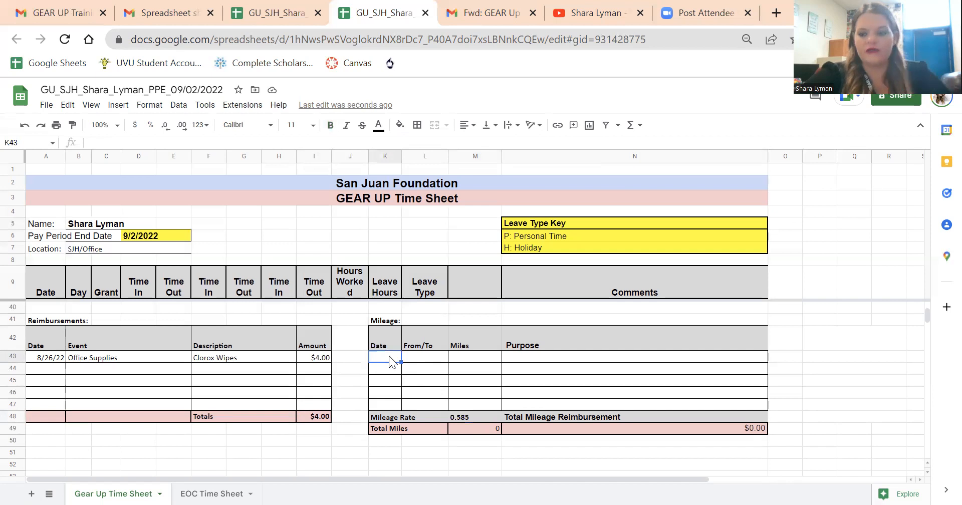
type("8")
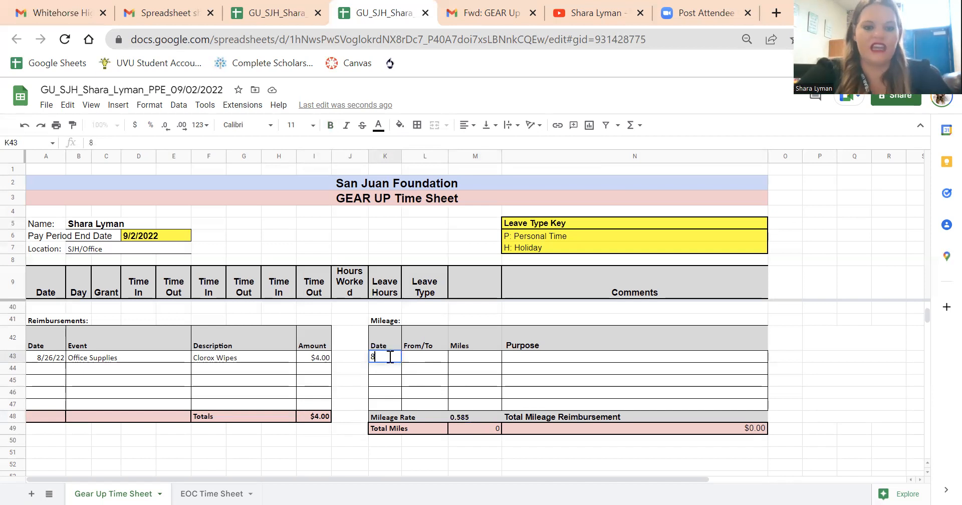
type("/29")
key("Tab")
type("8/20")
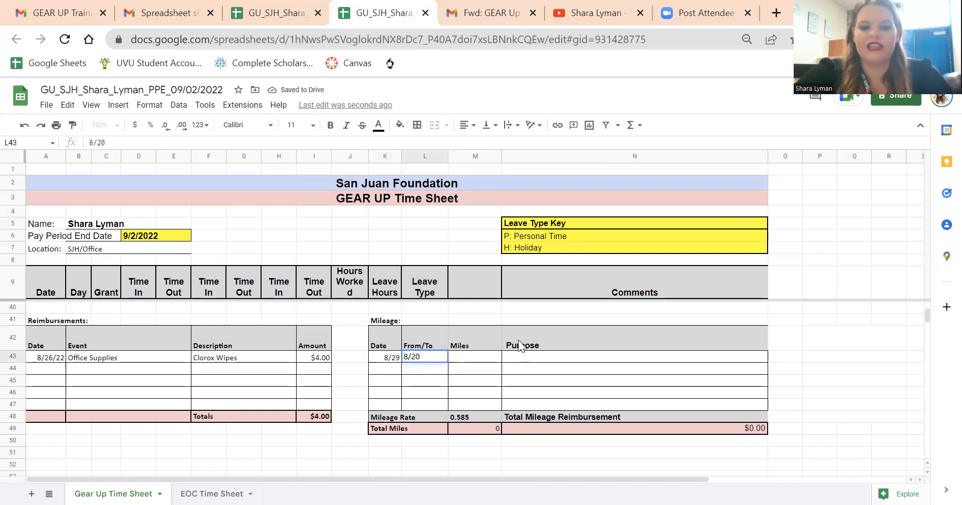
Step: Complete the first mileage entry with the purpose "UVU Statewide training" and 400 miles
left_click(555, 357)
type("UVU Statewide training")
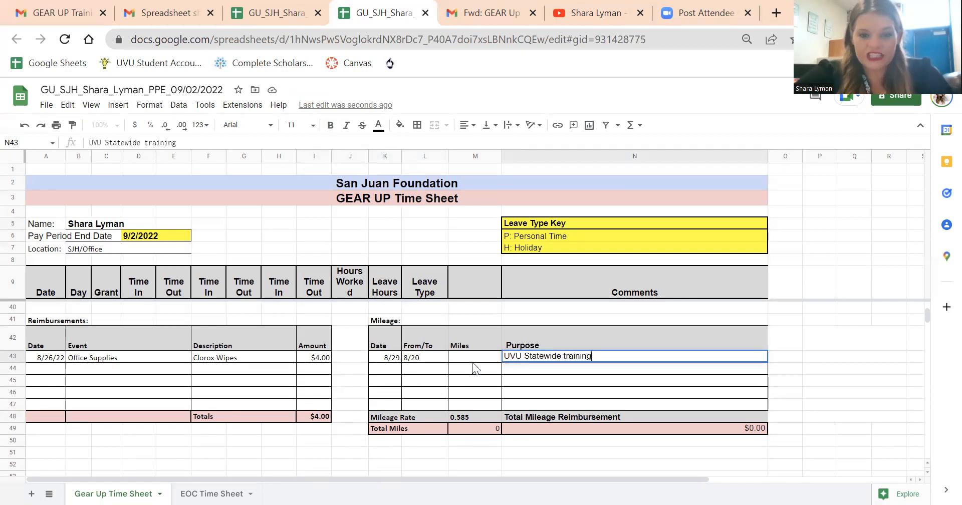
left_click(472, 360)
type("400")
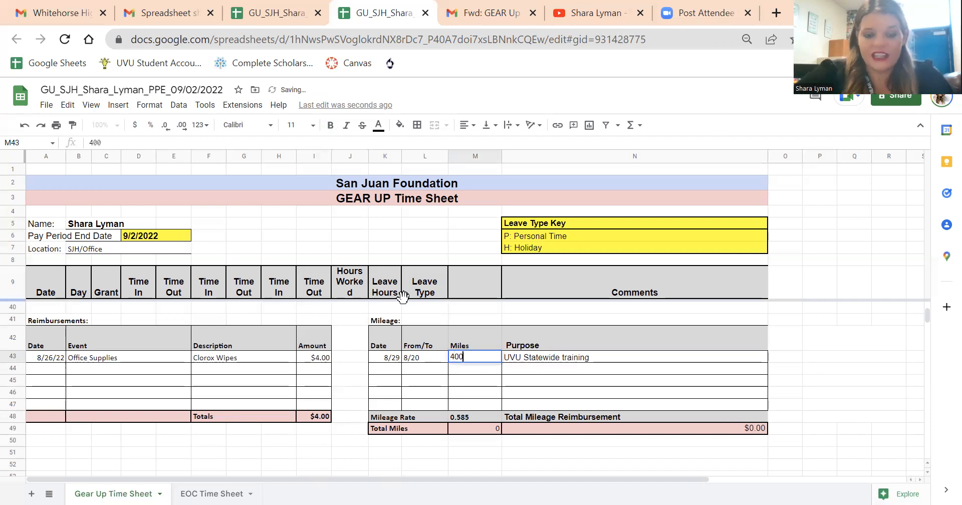
left_click(503, 367)
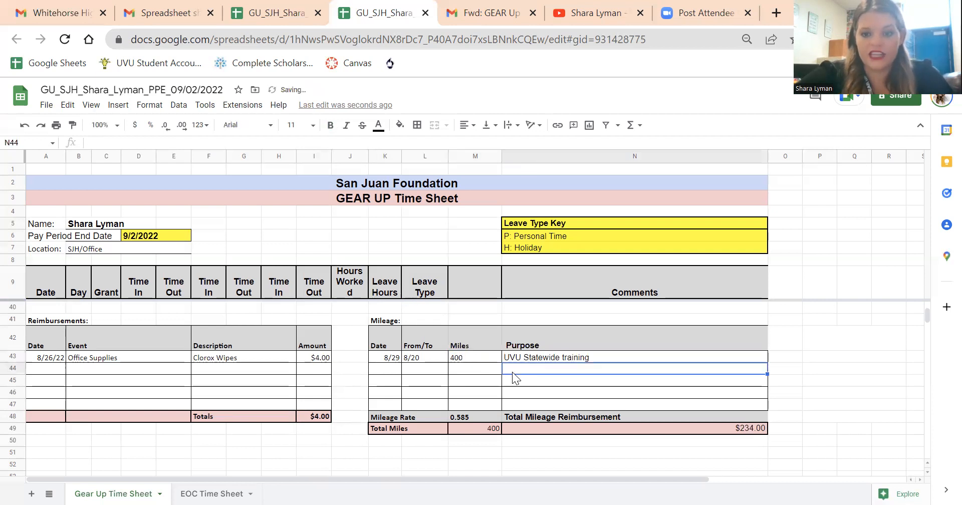
Step: Inspect the total miles and total mileage reimbursement, and check the time entries for 9/2/2022
left_click(480, 428)
left_click(703, 427)
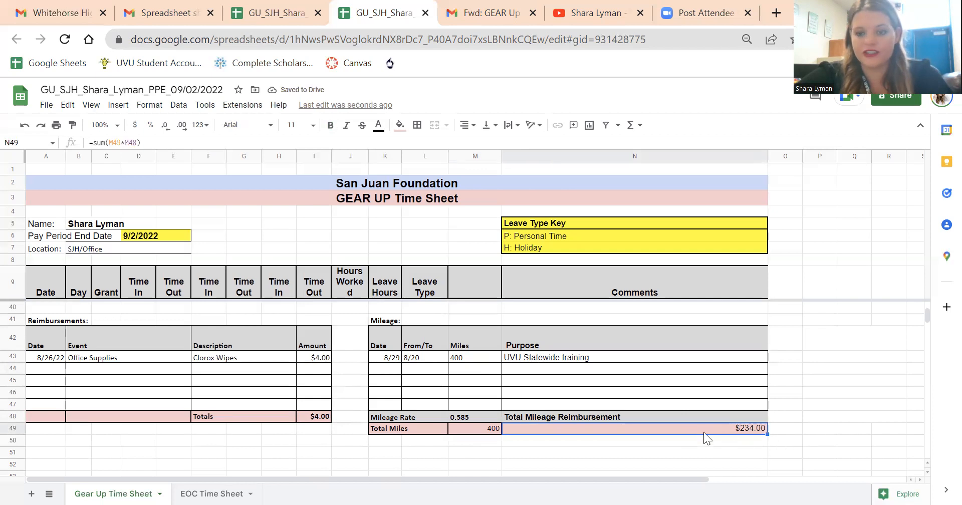
left_click(352, 415)
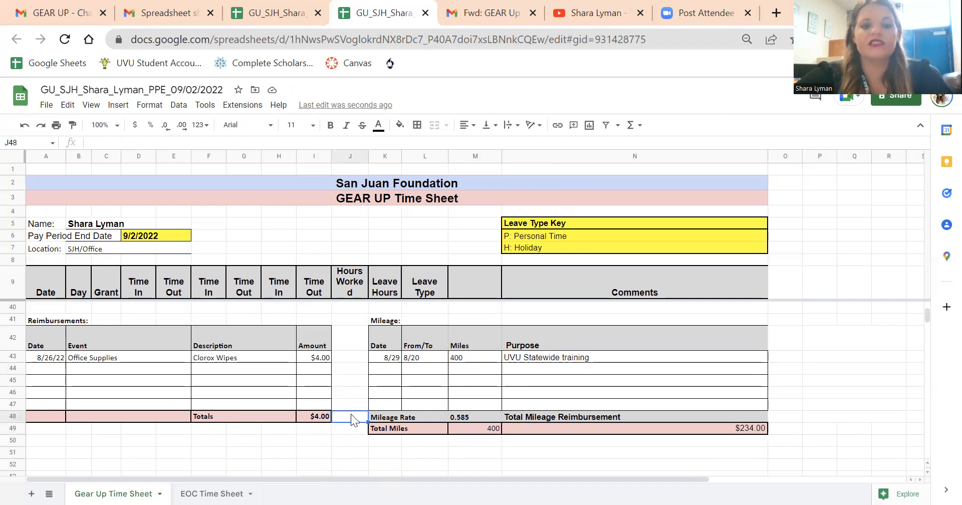
left_click(566, 380)
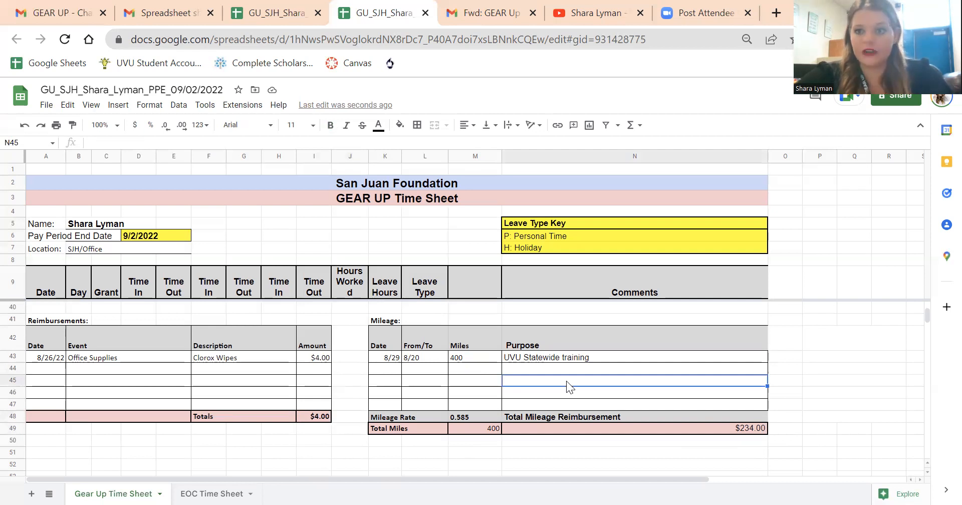
scroll(427, 369, "up", 5)
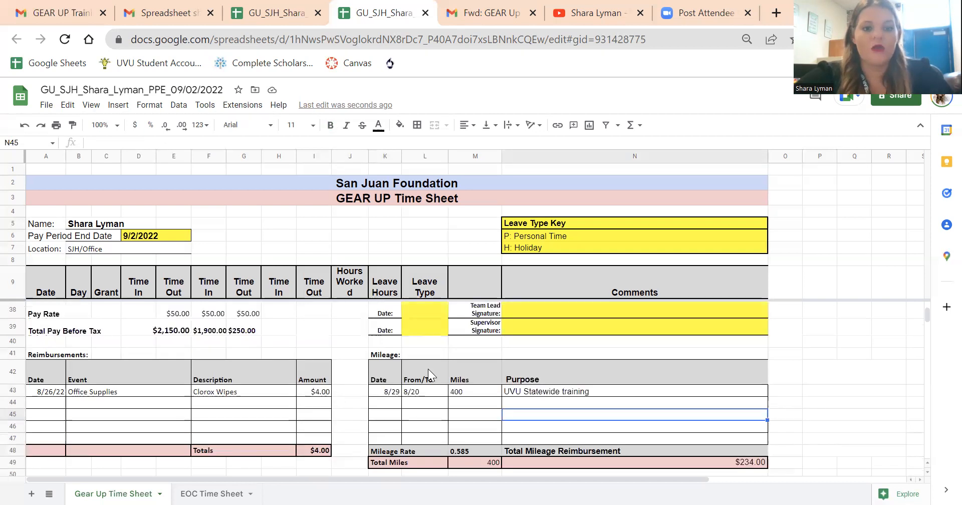
scroll(427, 368, "down", 1)
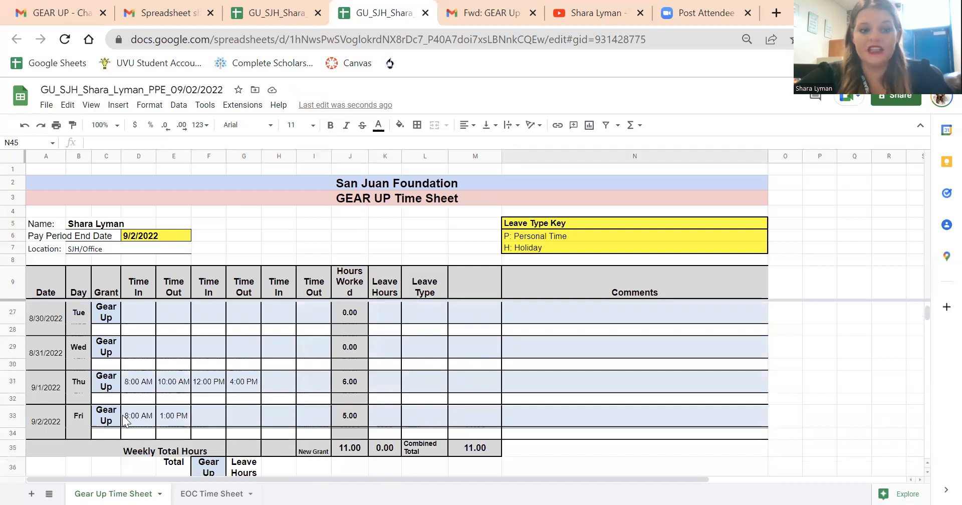
left_click(145, 424)
left_click(309, 417)
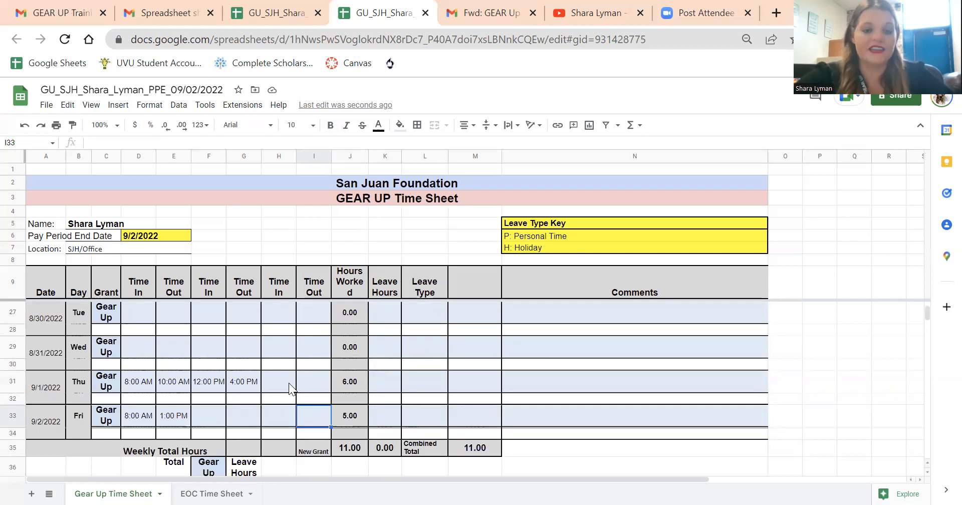
Step: Date the employee signature line 9/2/22, matching the last day of the pay period
scroll(289, 382, "down", 2)
scroll(434, 399, "down", 3)
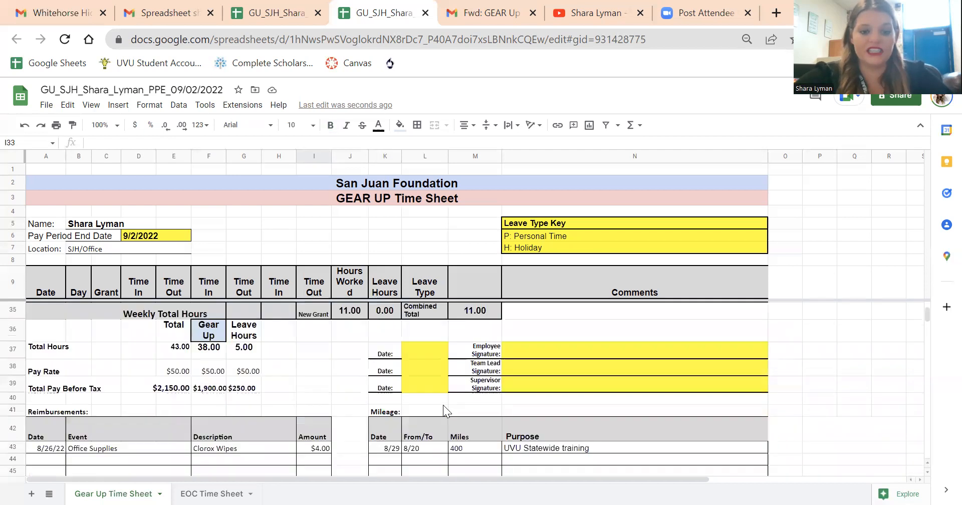
left_click(429, 346)
scroll(429, 345, "up", 2)
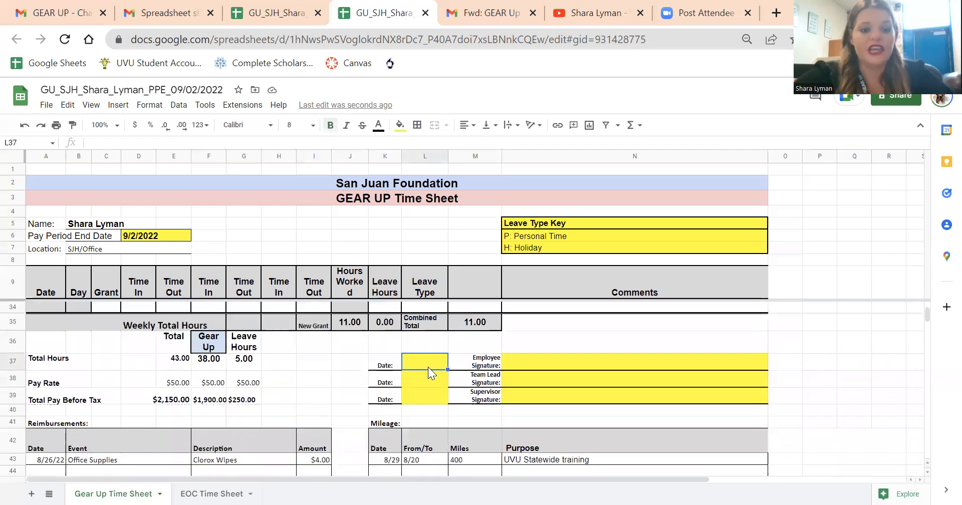
type("9/2/22")
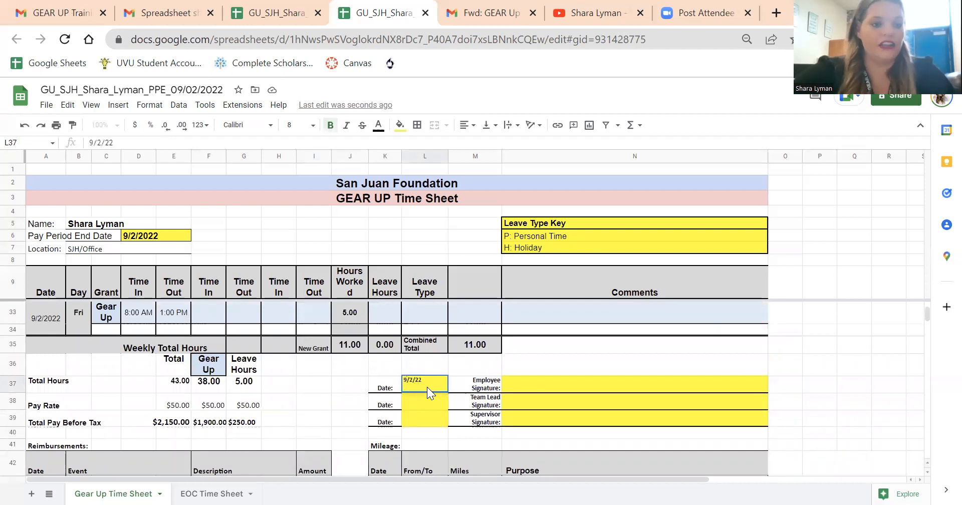
left_click(50, 325)
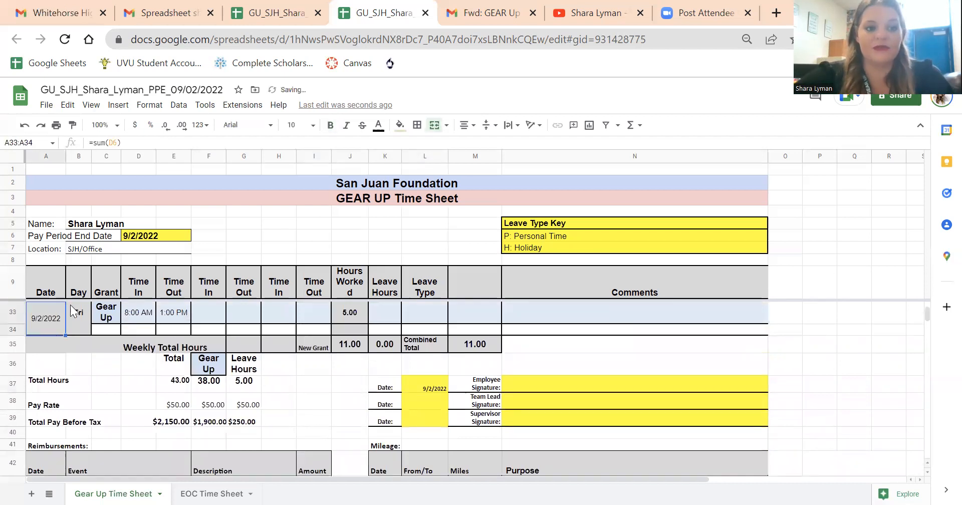
Step: Sign the time sheet by entering the employee's full name as the employee signature
left_click(517, 376)
type("Shara Ly")
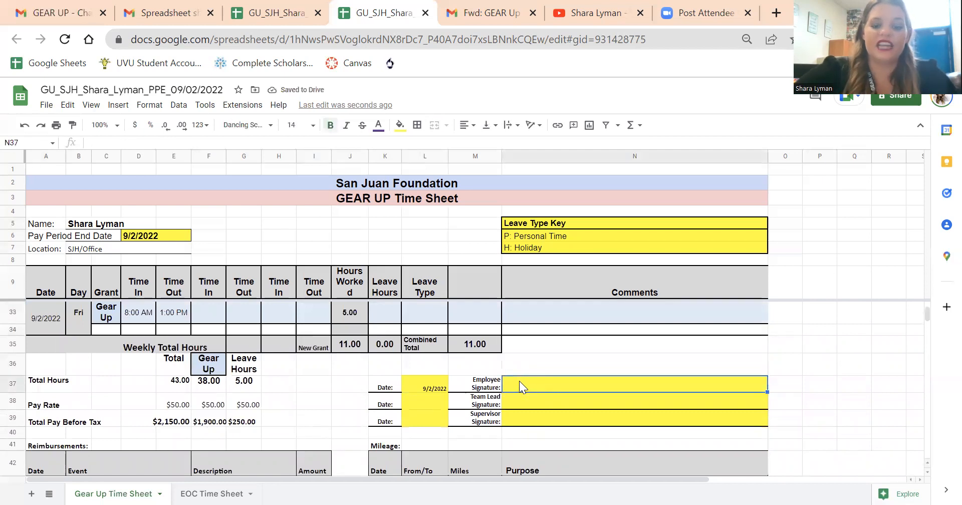
type("man")
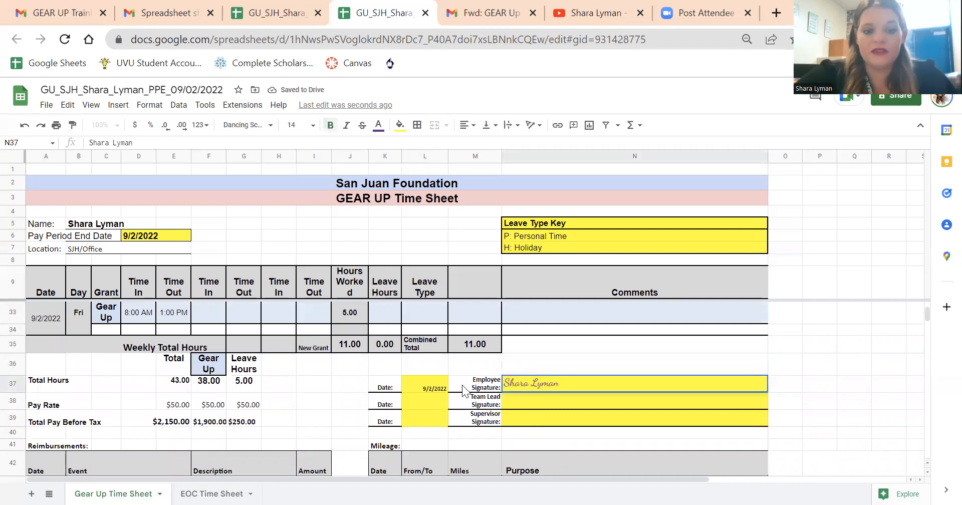
left_click(341, 373)
left_click(436, 418)
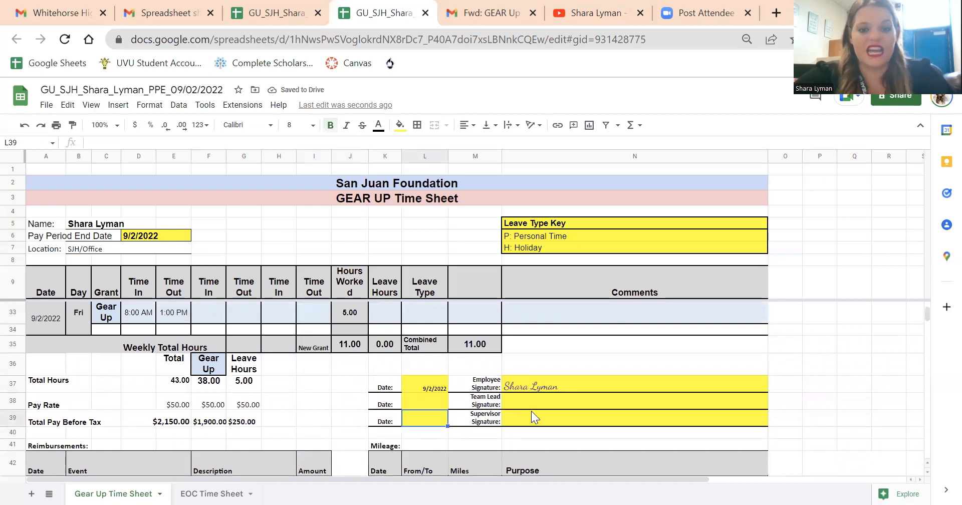
Step: Review the signed time sheet, including the daily times, leave, comments, weekly totals, signature lines, reimbursements and mileage
scroll(331, 401, "up", 3)
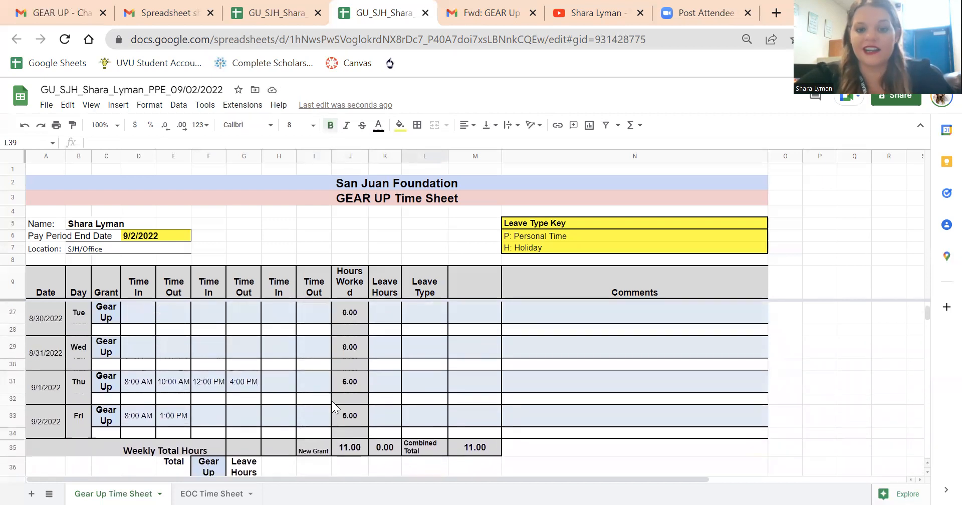
scroll(566, 400, "up", 5)
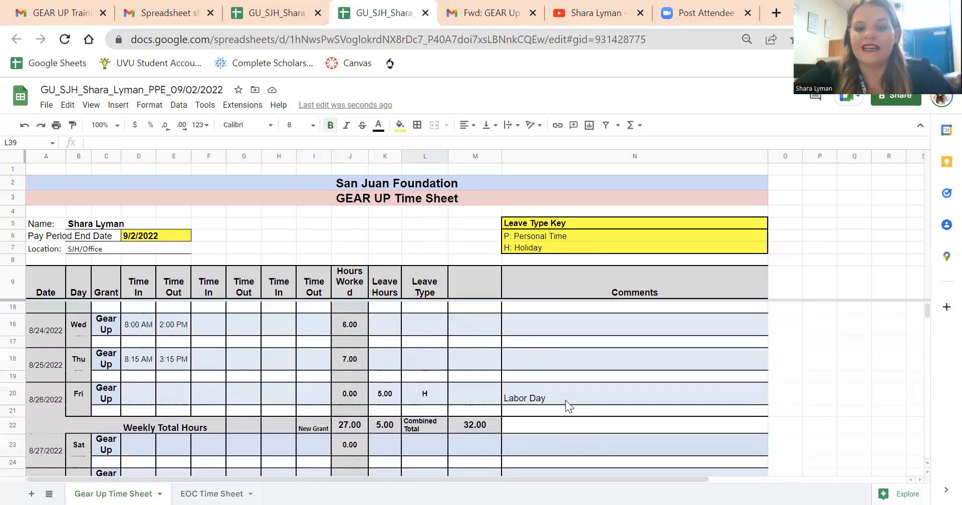
scroll(565, 399, "up", 1)
scroll(565, 400, "down", 4)
scroll(565, 400, "up", 4)
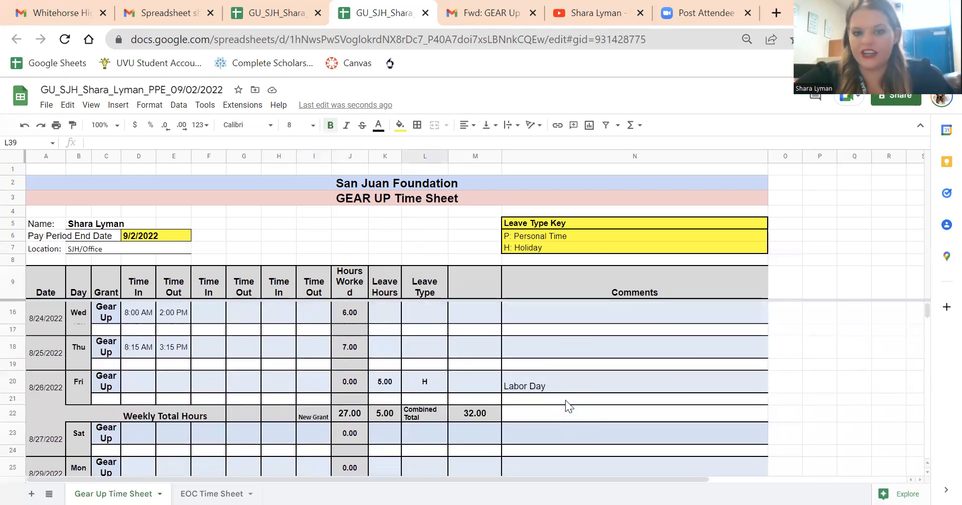
scroll(565, 400, "down", 5)
scroll(565, 400, "down", 3)
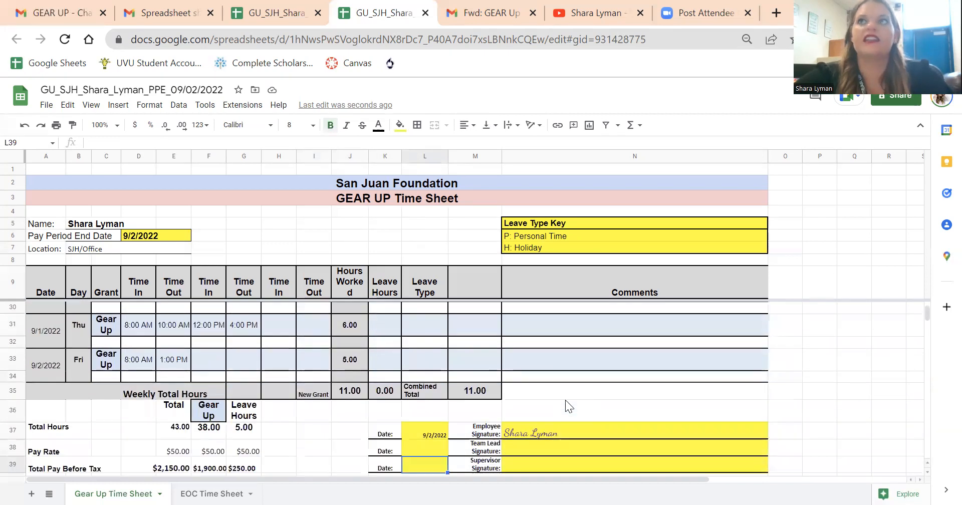
scroll(565, 400, "down", 1)
left_click(799, 380)
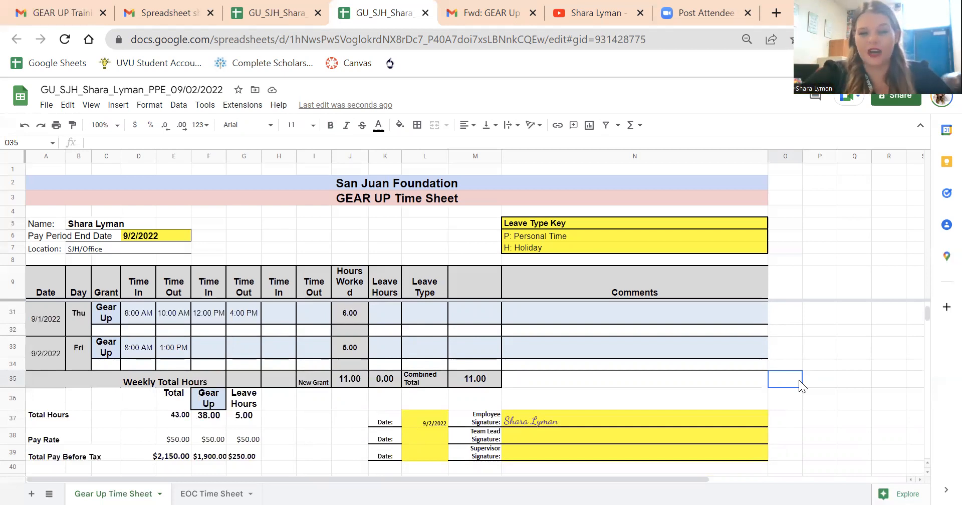
left_click(797, 346)
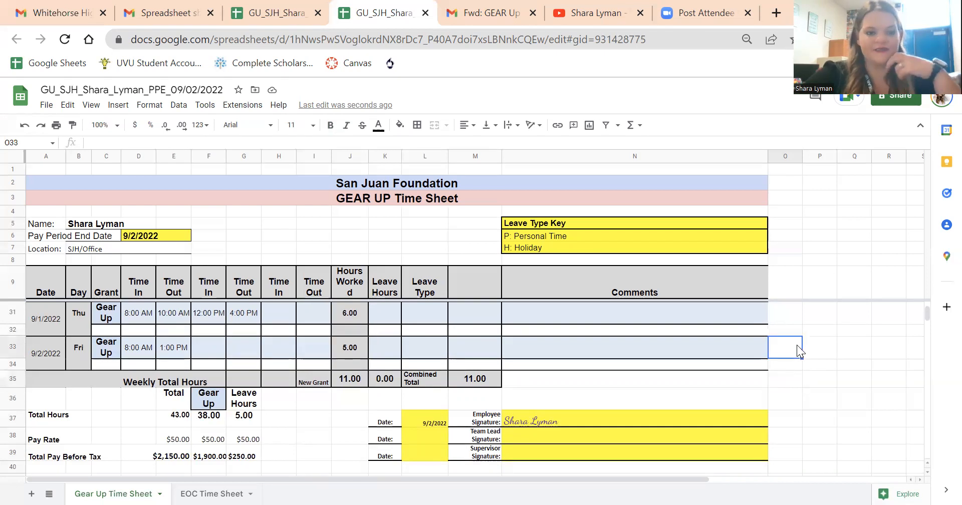
scroll(326, 373, "up", 4)
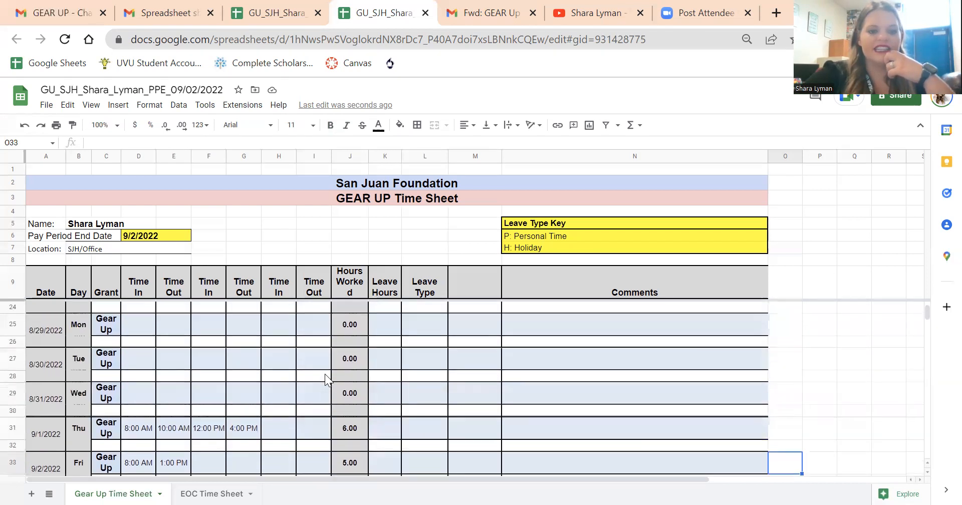
scroll(325, 374, "up", 3)
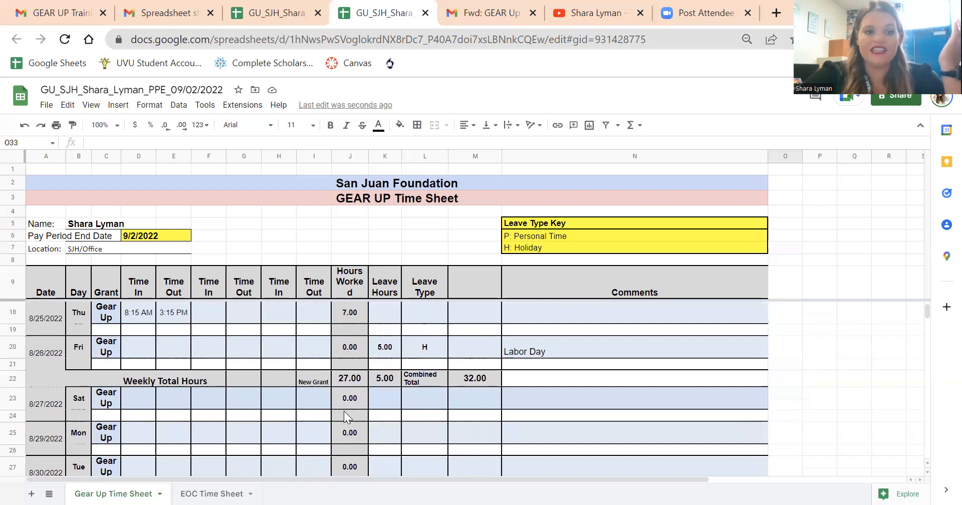
scroll(343, 411, "up", 3)
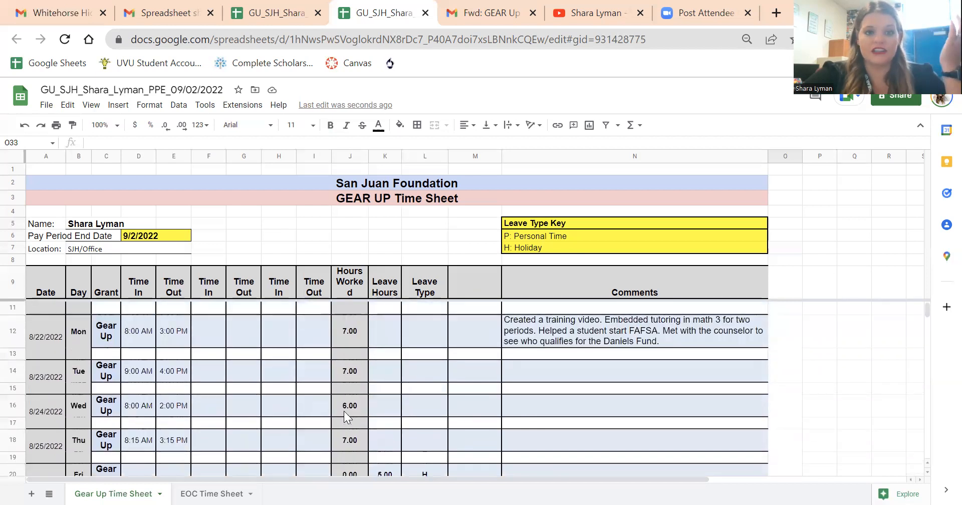
scroll(343, 412, "up", 1)
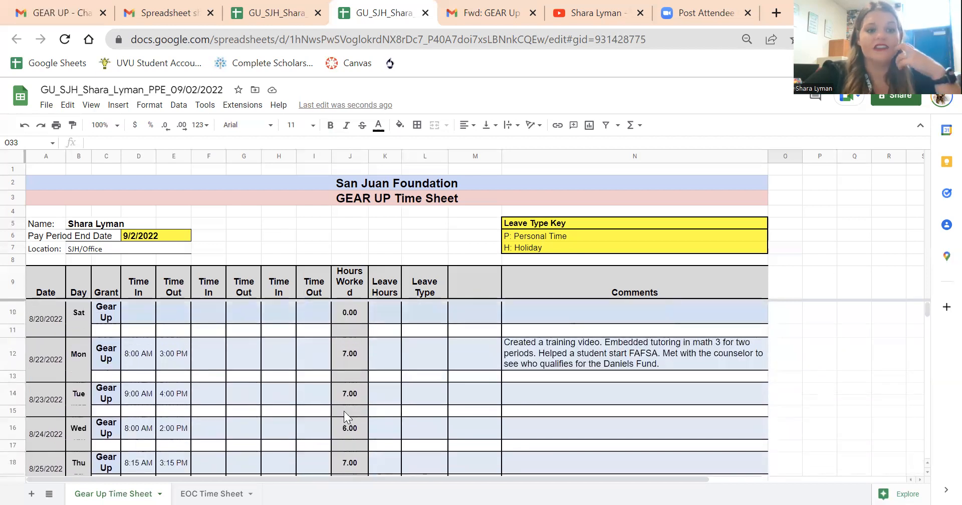
scroll(344, 411, "down", 7)
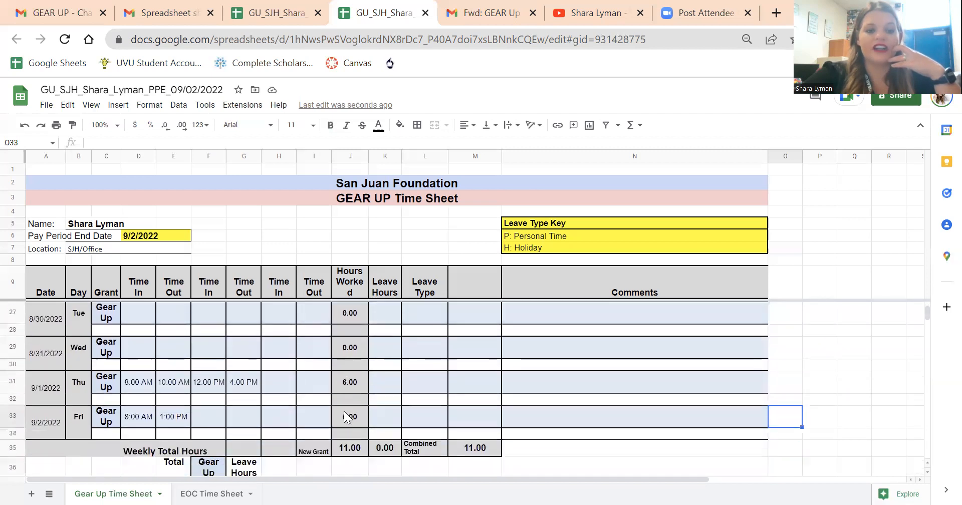
scroll(343, 411, "down", 3)
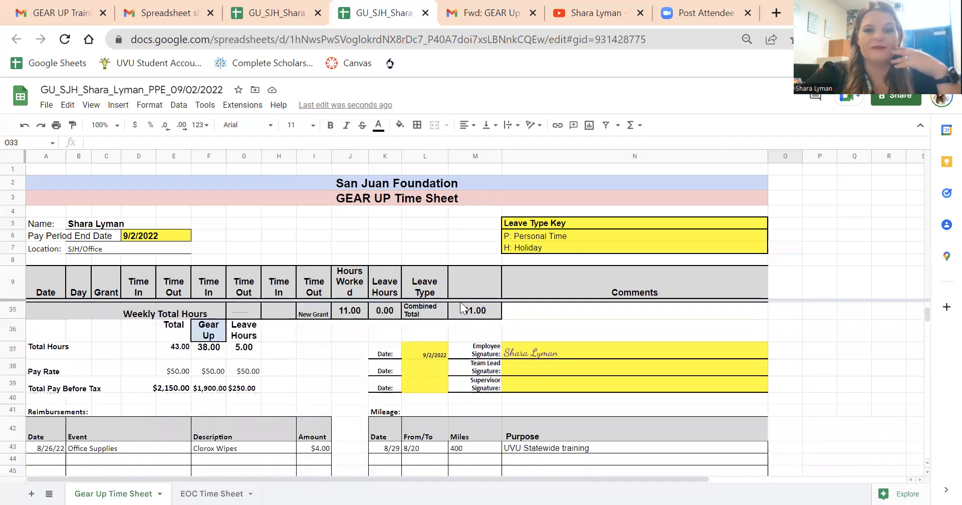